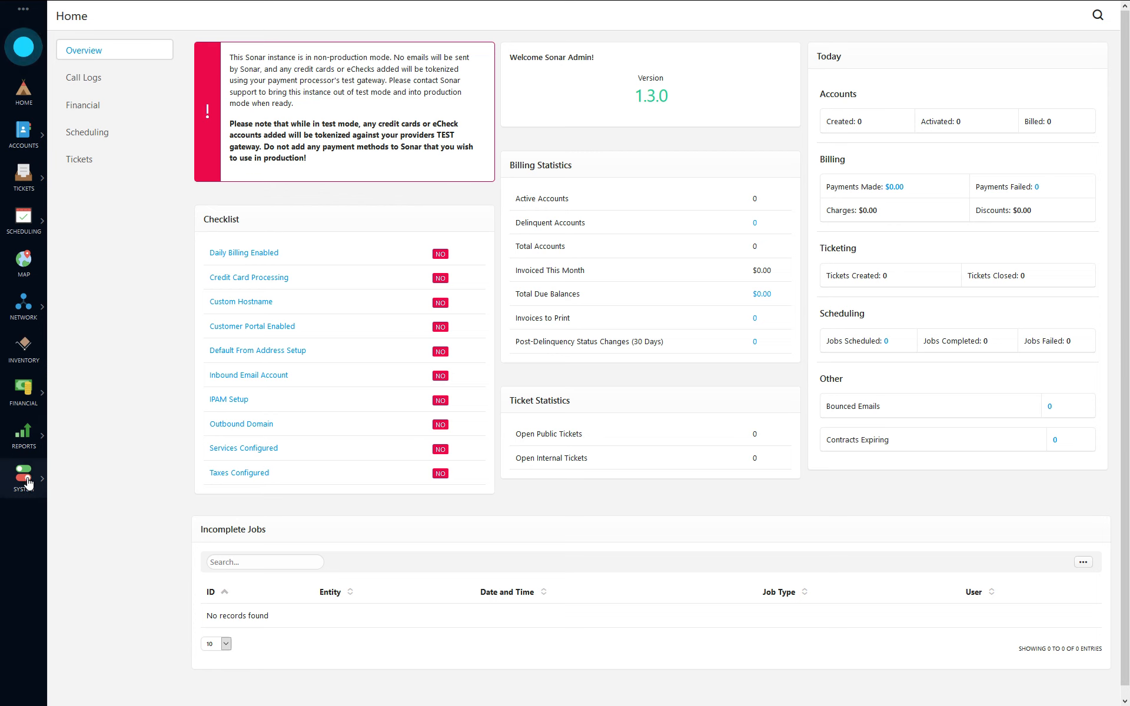
Step: Open the System settings menu from the left sidebar
{"action": "left_click", "coordinate": [24, 474]}
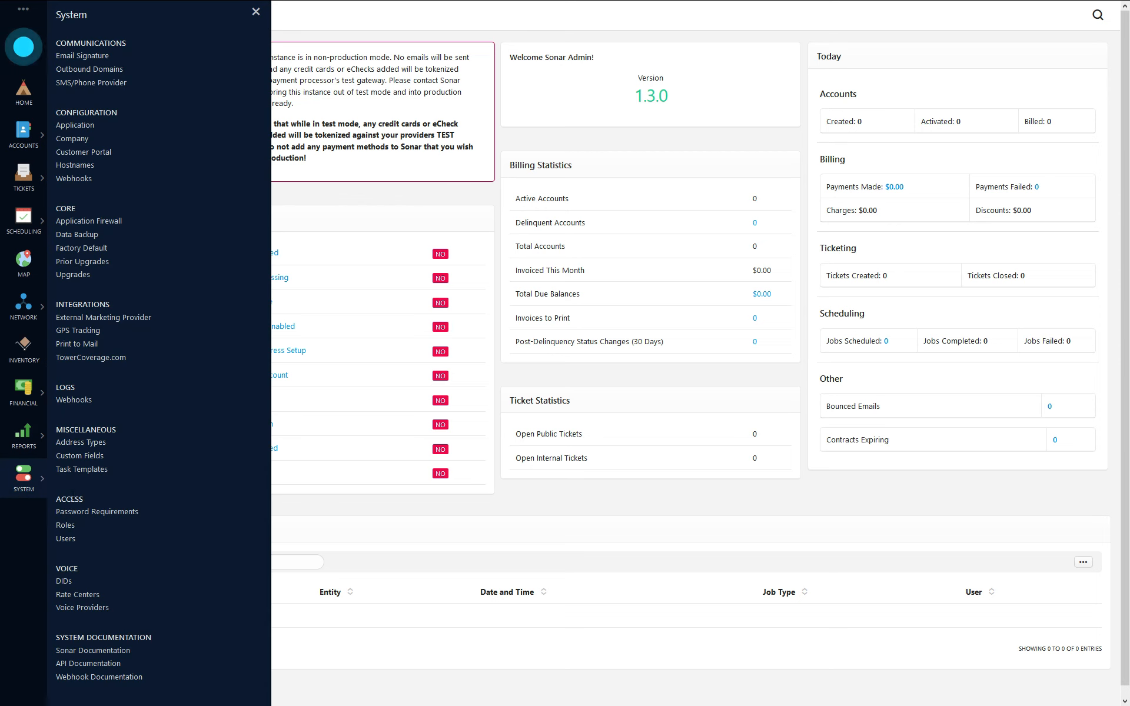
Step: Go to Access > Roles, which lists no roles yet, and start a new role
{"action": "left_click", "coordinate": [65, 526]}
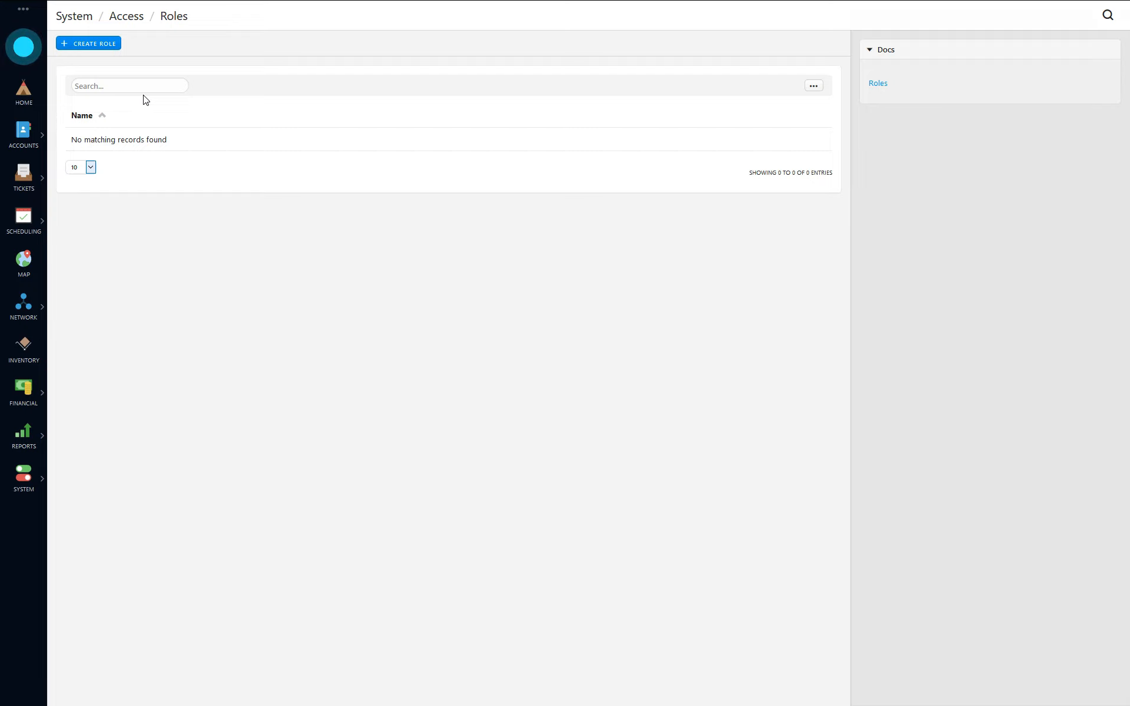
{"action": "left_click", "coordinate": [83, 52]}
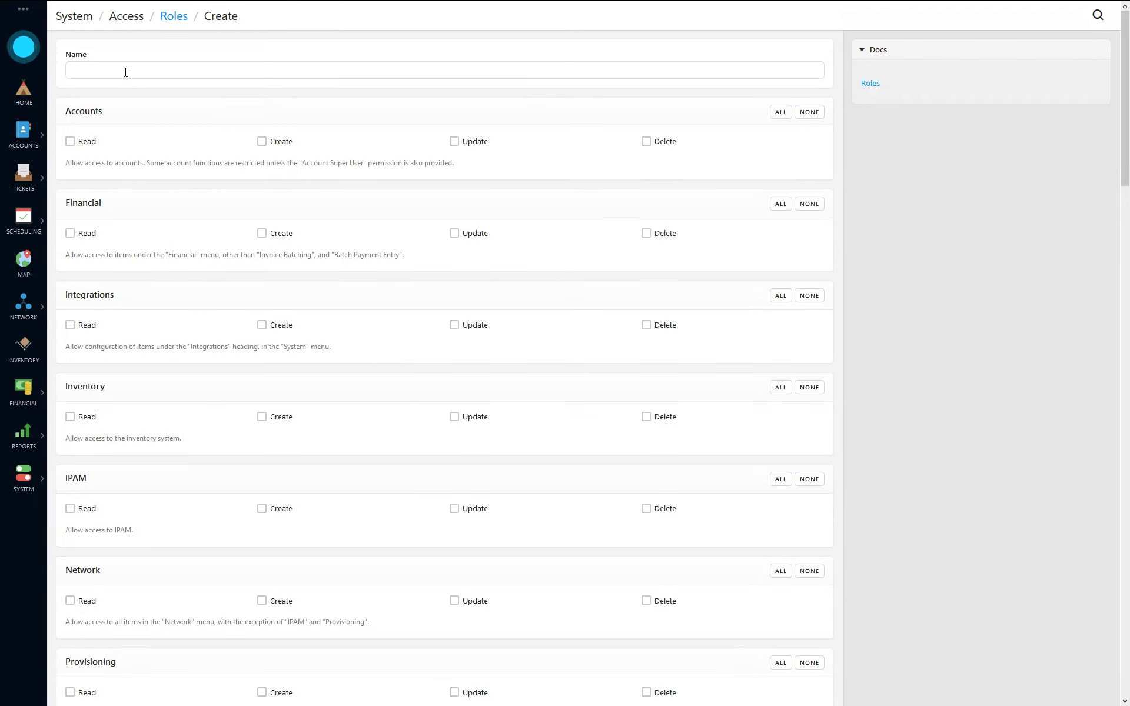
Step: Name the new role 'Customer Support' and look over the Accounts permission section
{"action": "left_click", "coordinate": [124, 71]}
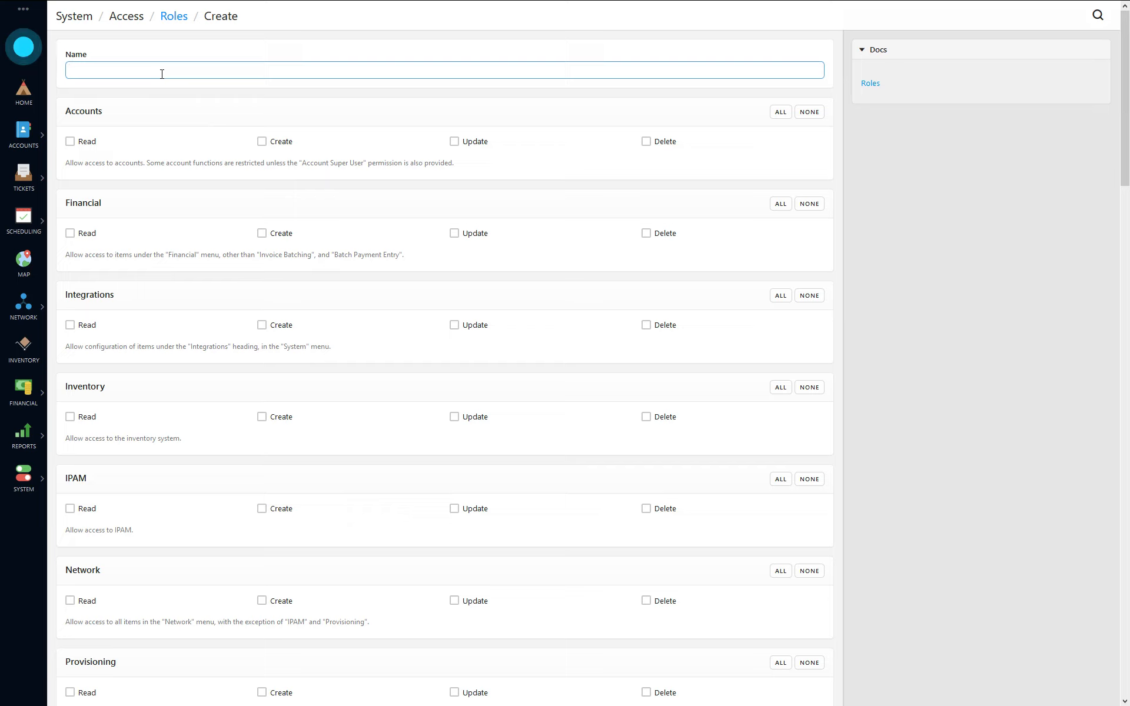
{"action": "type", "text": "Customer Support"}
{"action": "left_click_drag", "start_coordinate": [67, 111], "coordinate": [109, 118]}
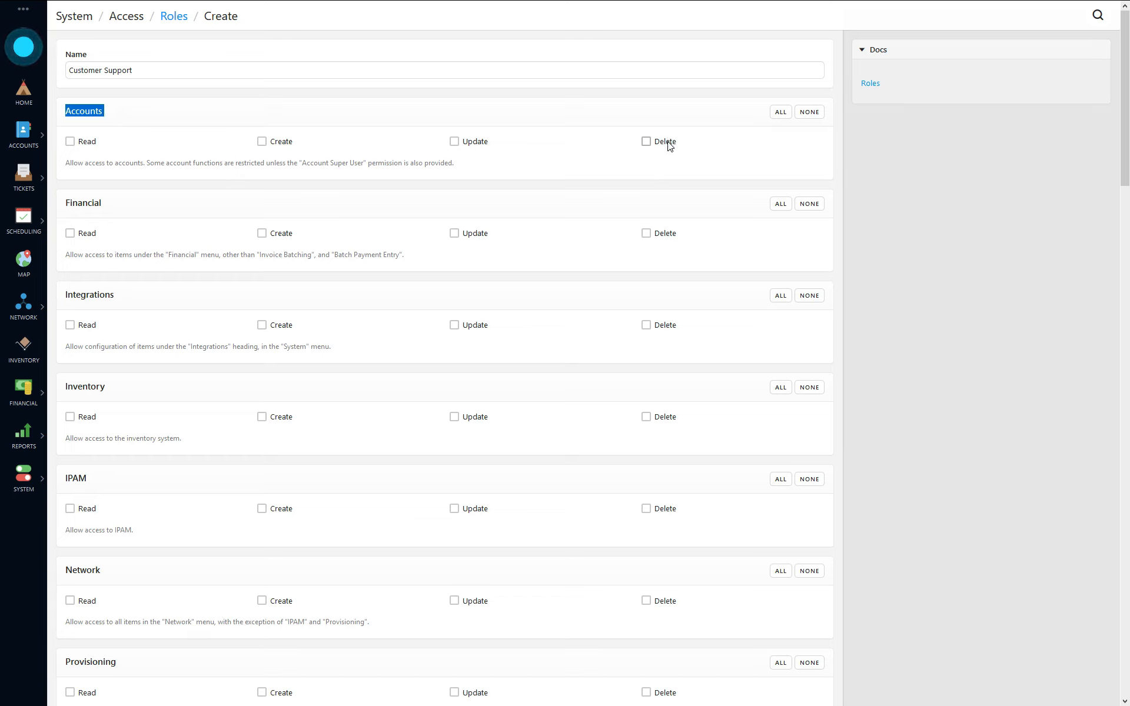
{"action": "left_click_drag", "start_coordinate": [1125, 65], "coordinate": [1103, 426]}
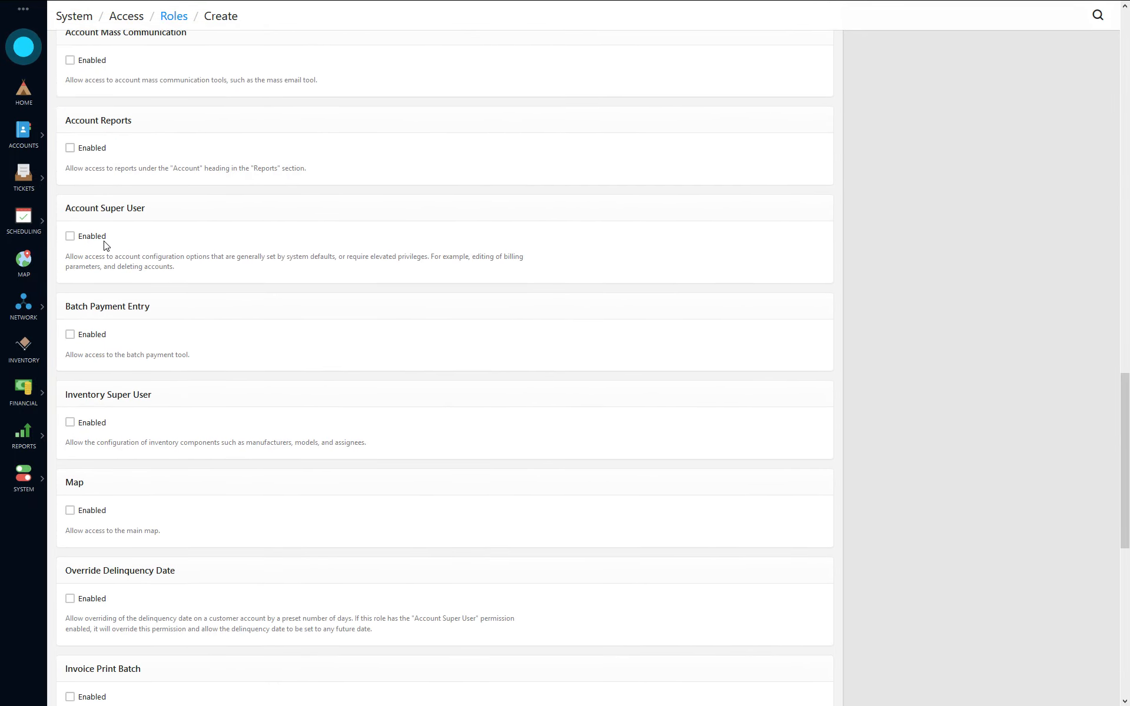
{"action": "left_click_drag", "start_coordinate": [1117, 447], "coordinate": [890, 76]}
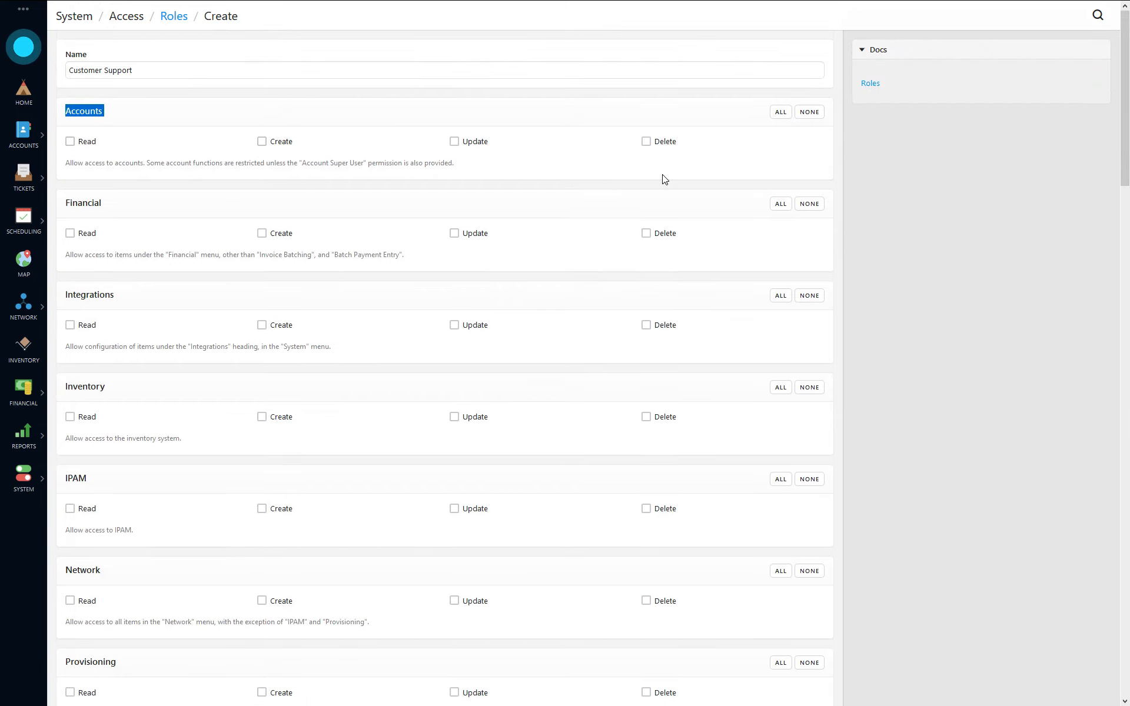
{"action": "left_click", "coordinate": [145, 109]}
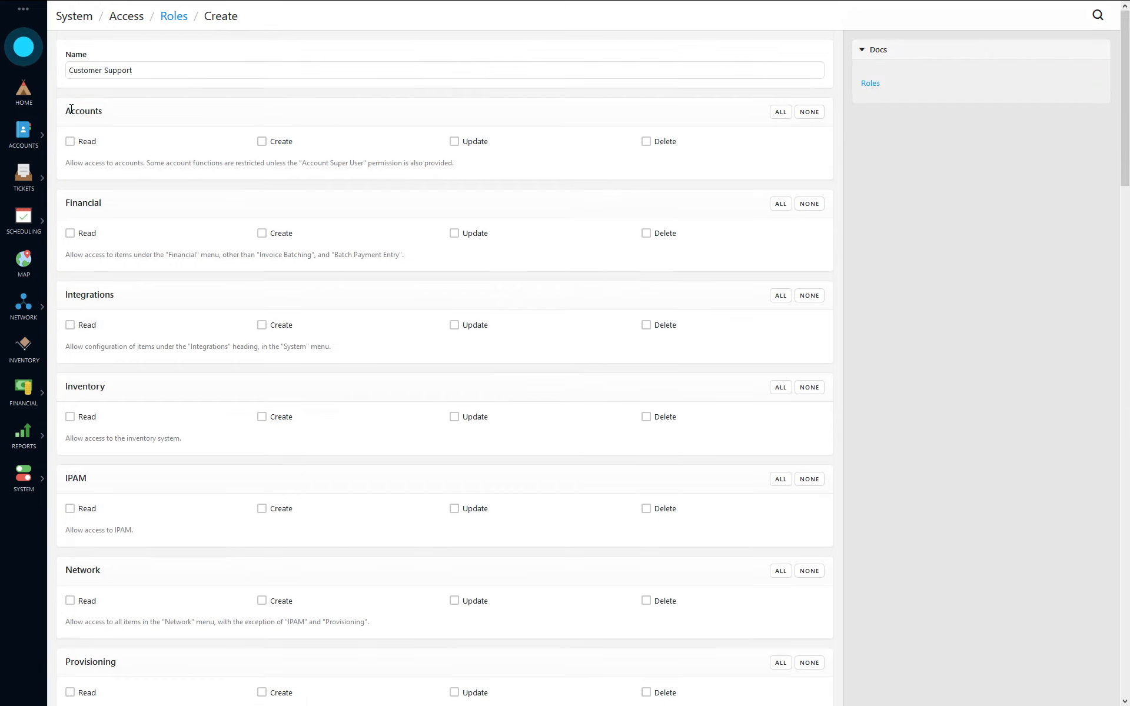
{"action": "left_click_drag", "start_coordinate": [66, 110], "coordinate": [133, 114]}
{"action": "left_click_drag", "start_coordinate": [61, 169], "coordinate": [471, 170]}
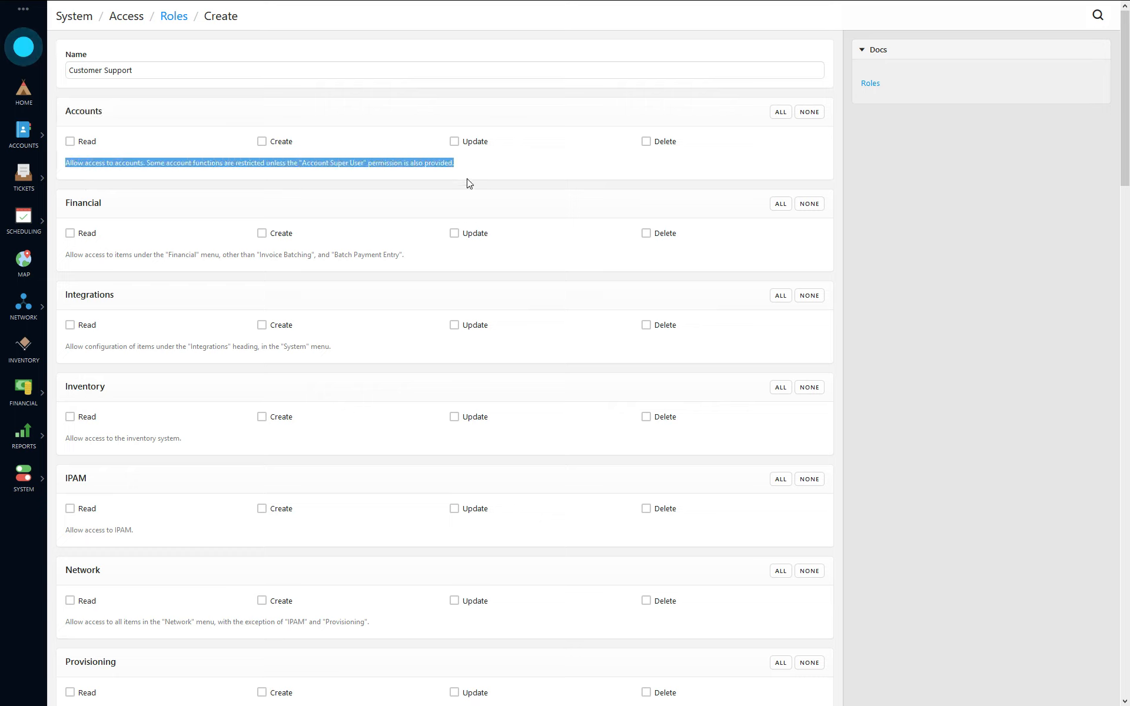
{"action": "left_click", "coordinate": [410, 173]}
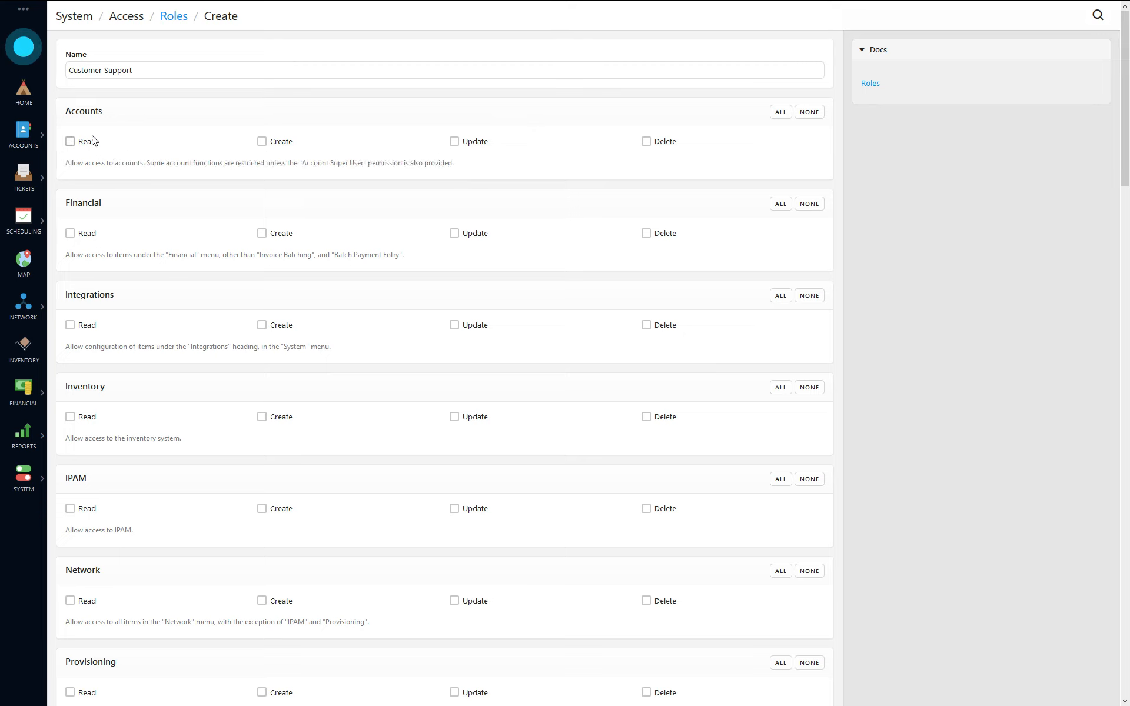
Step: Tick all four Accounts permissions: Read, Create, Update and Delete
{"action": "left_click", "coordinate": [781, 112]}
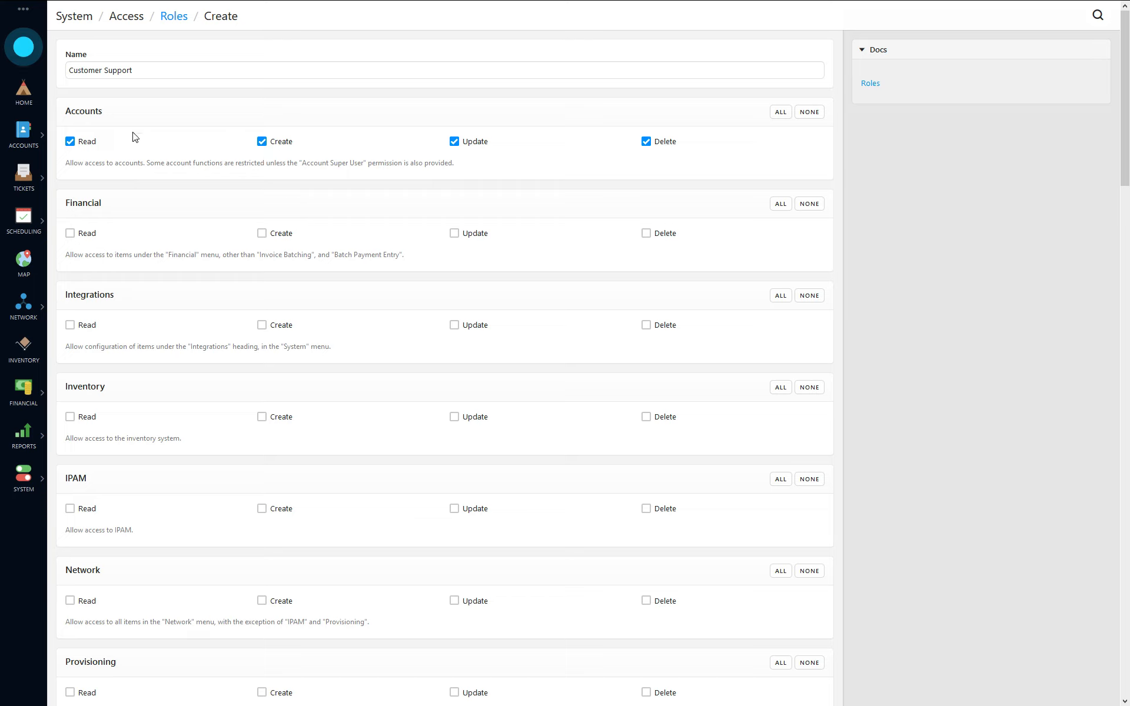
{"action": "scroll", "coordinate": [139, 138], "scroll_direction": "down", "scroll_amount": 3}
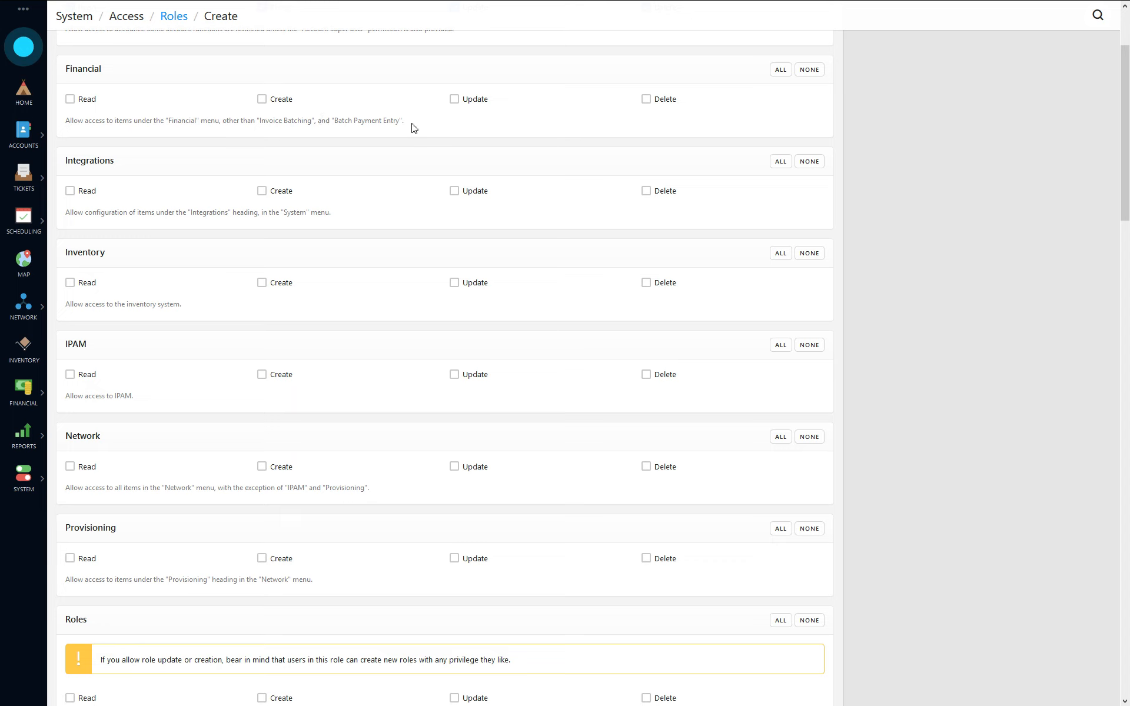
Step: Grant the role all four Ticketing permissions
{"action": "left_click_drag", "start_coordinate": [412, 125], "coordinate": [166, 130]}
{"action": "left_click", "coordinate": [244, 123]}
{"action": "left_click", "coordinate": [23, 392]}
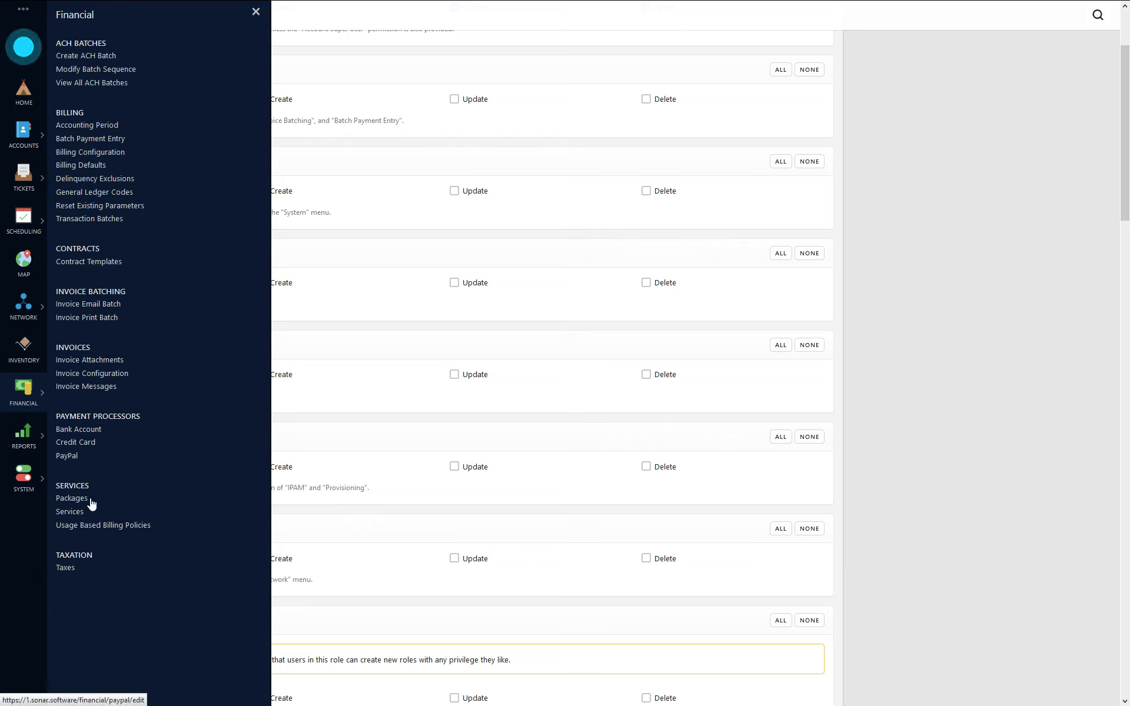
{"action": "left_click", "coordinate": [255, 12]}
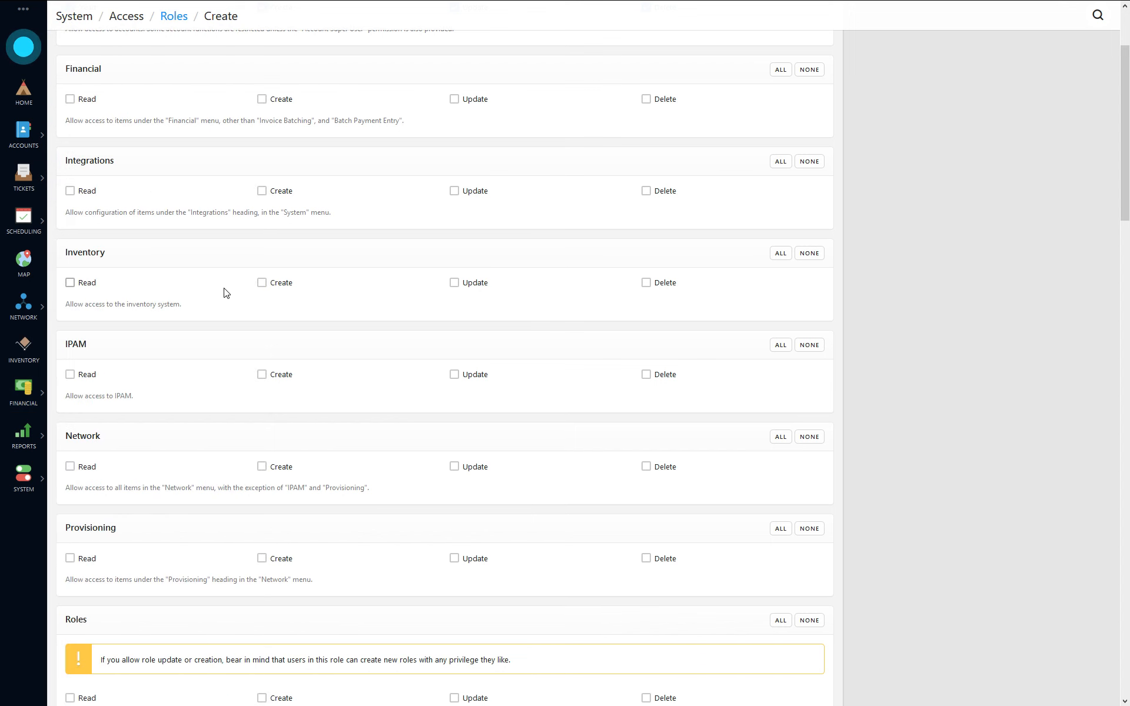
{"action": "scroll", "coordinate": [175, 176], "scroll_direction": "down", "scroll_amount": 3}
{"action": "scroll", "coordinate": [133, 396], "scroll_direction": "down", "scroll_amount": 5}
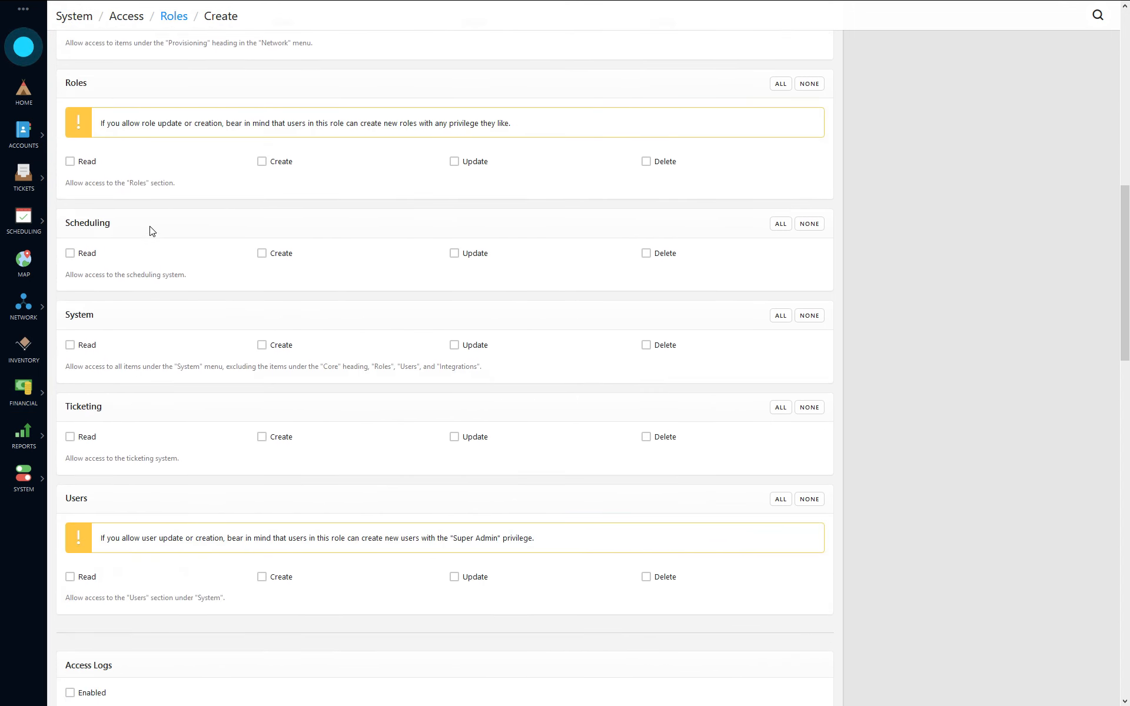
{"action": "scroll", "coordinate": [150, 232], "scroll_direction": "down", "scroll_amount": 3}
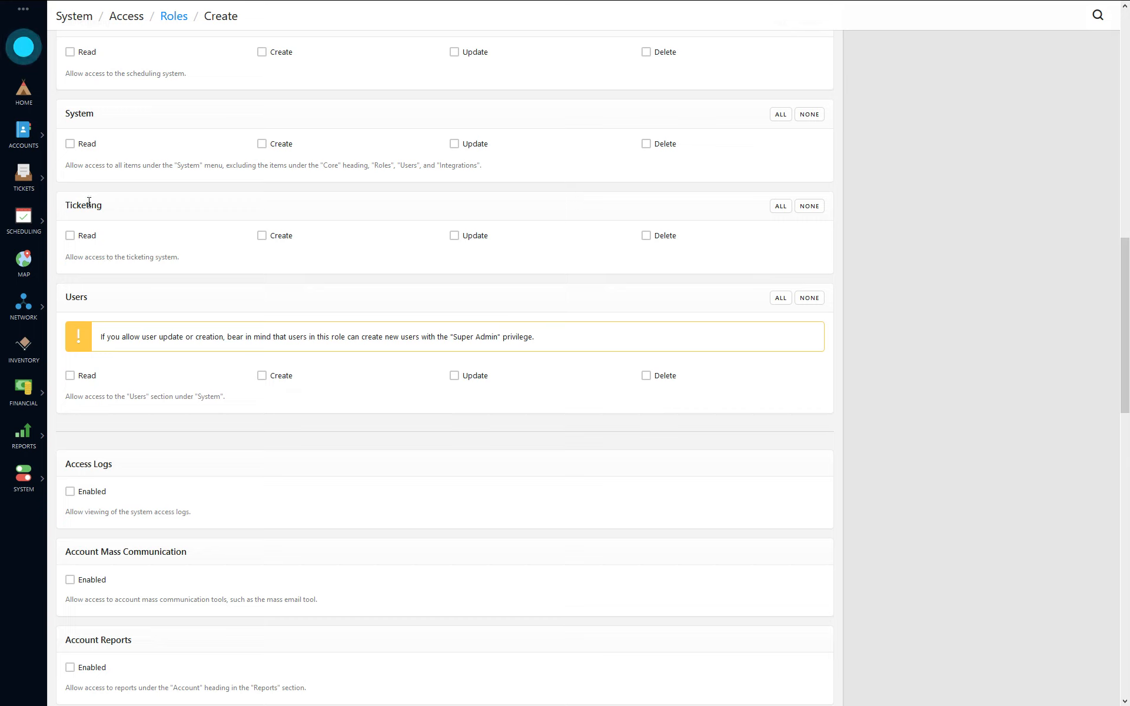
{"action": "left_click", "coordinate": [781, 206]}
Step: Enable the Map permission for the role
{"action": "scroll", "coordinate": [386, 298], "scroll_direction": "down", "scroll_amount": 7}
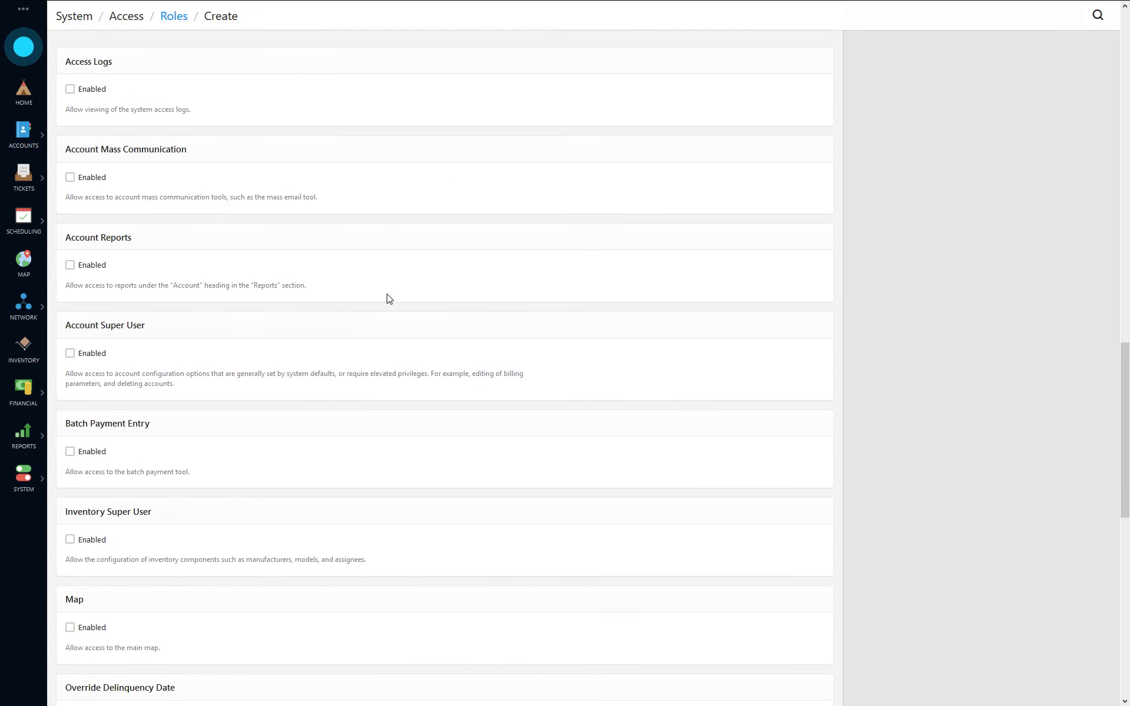
{"action": "scroll", "coordinate": [388, 296], "scroll_direction": "down", "scroll_amount": 3}
{"action": "scroll", "coordinate": [191, 411], "scroll_direction": "down", "scroll_amount": 3}
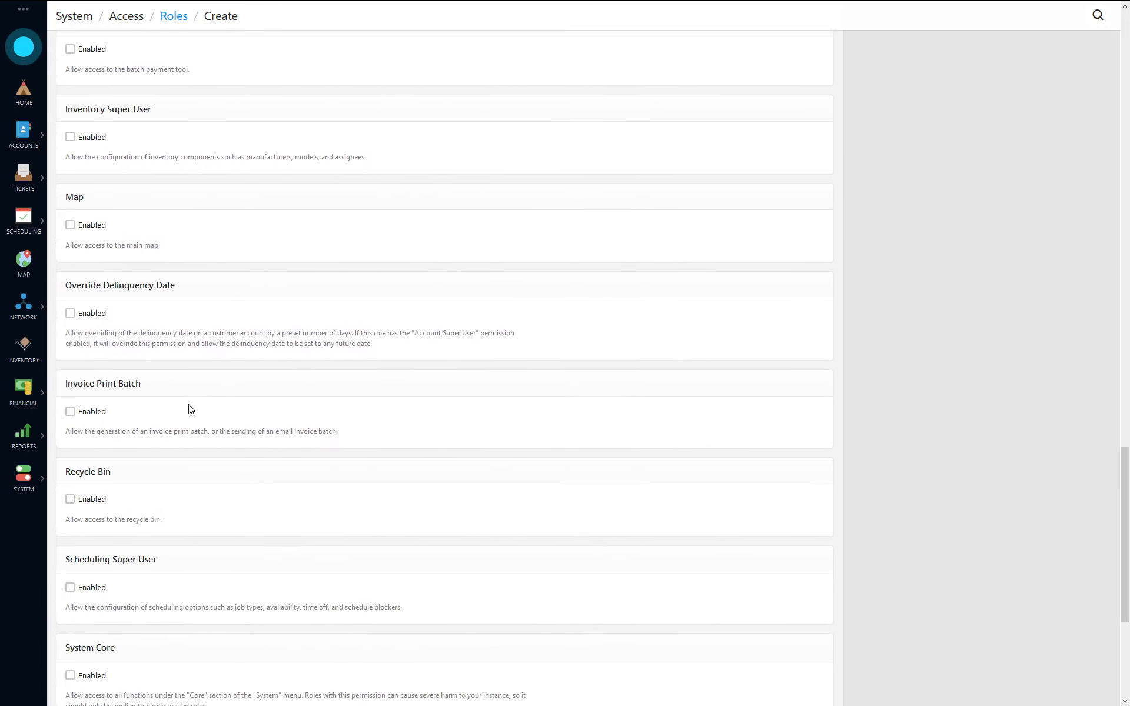
{"action": "left_click", "coordinate": [93, 228]}
{"action": "scroll", "coordinate": [286, 318], "scroll_direction": "down", "scroll_amount": 2}
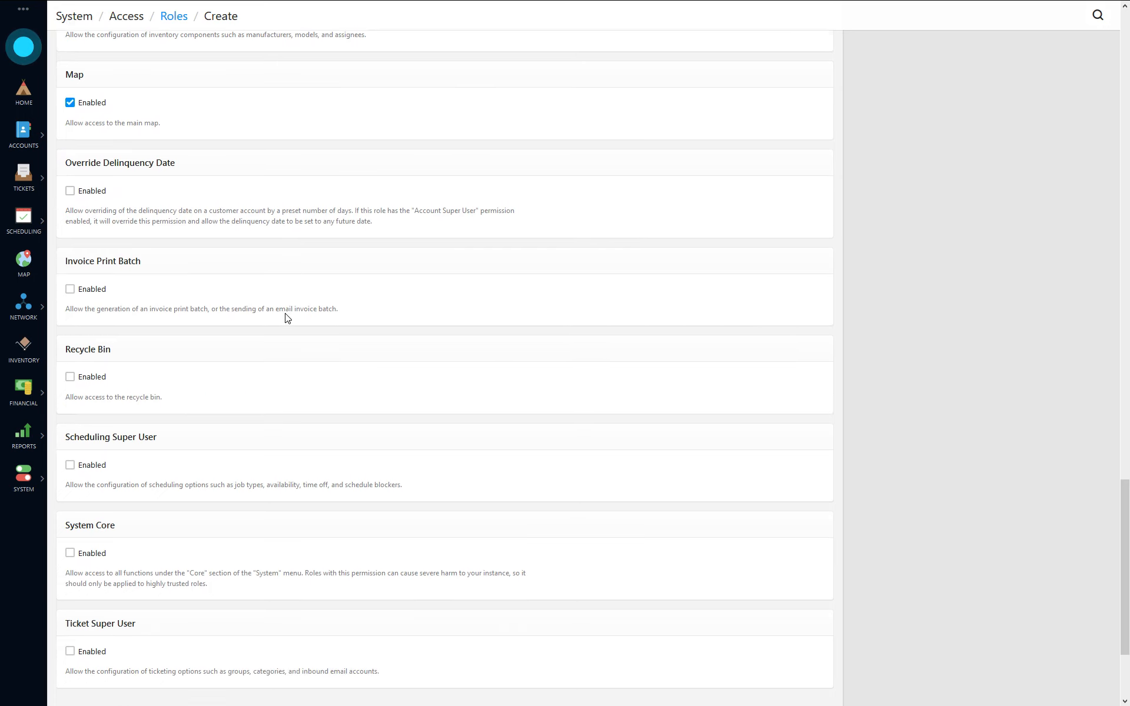
{"action": "scroll", "coordinate": [287, 318], "scroll_direction": "down", "scroll_amount": 1}
{"action": "scroll", "coordinate": [310, 391], "scroll_direction": "down", "scroll_amount": 2}
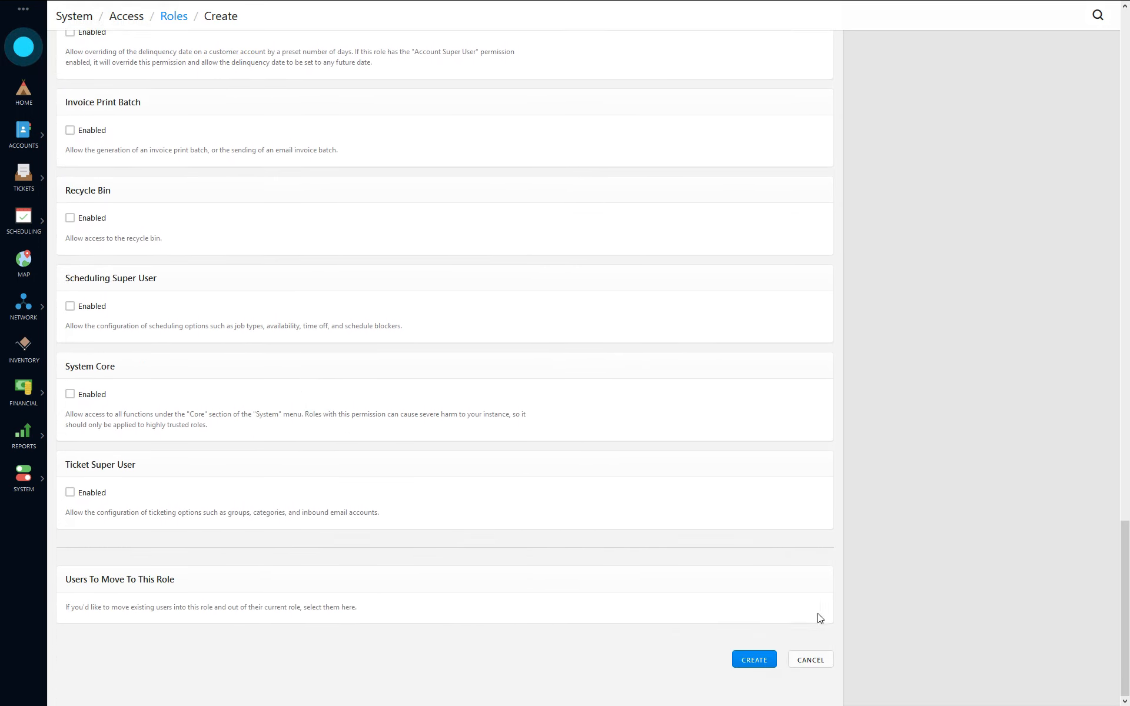
Step: Save the Customer Support role, then go to the Access Users list showing the admin user
{"action": "left_click", "coordinate": [761, 662]}
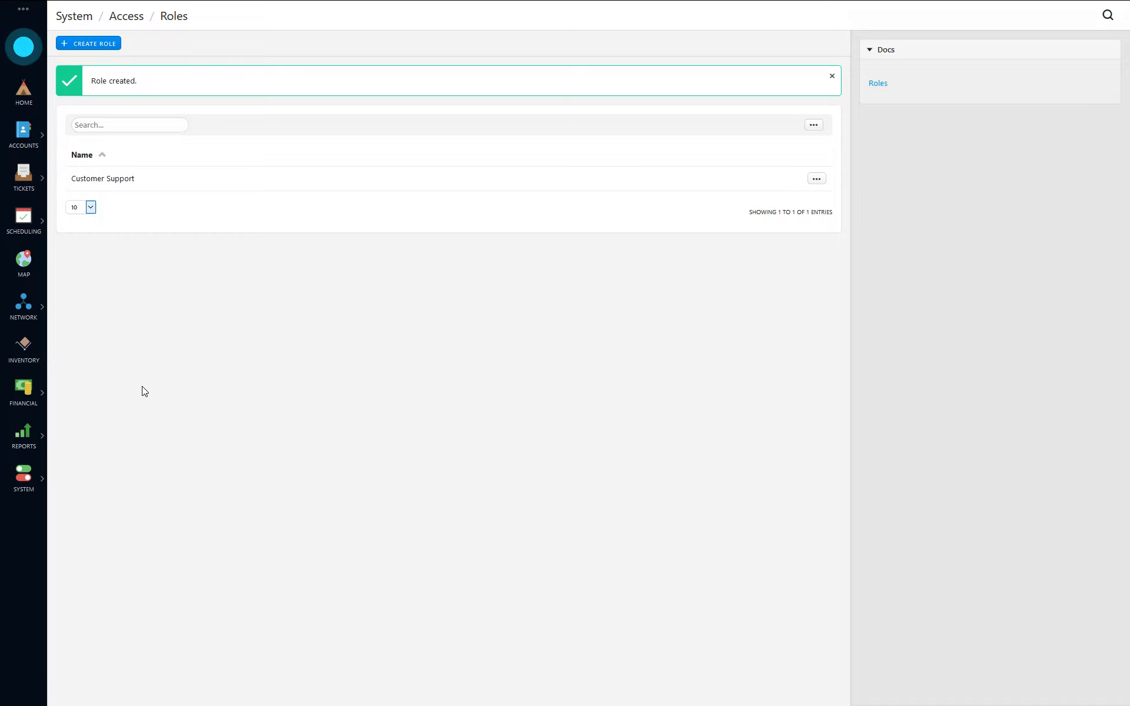
{"action": "left_click", "coordinate": [21, 482]}
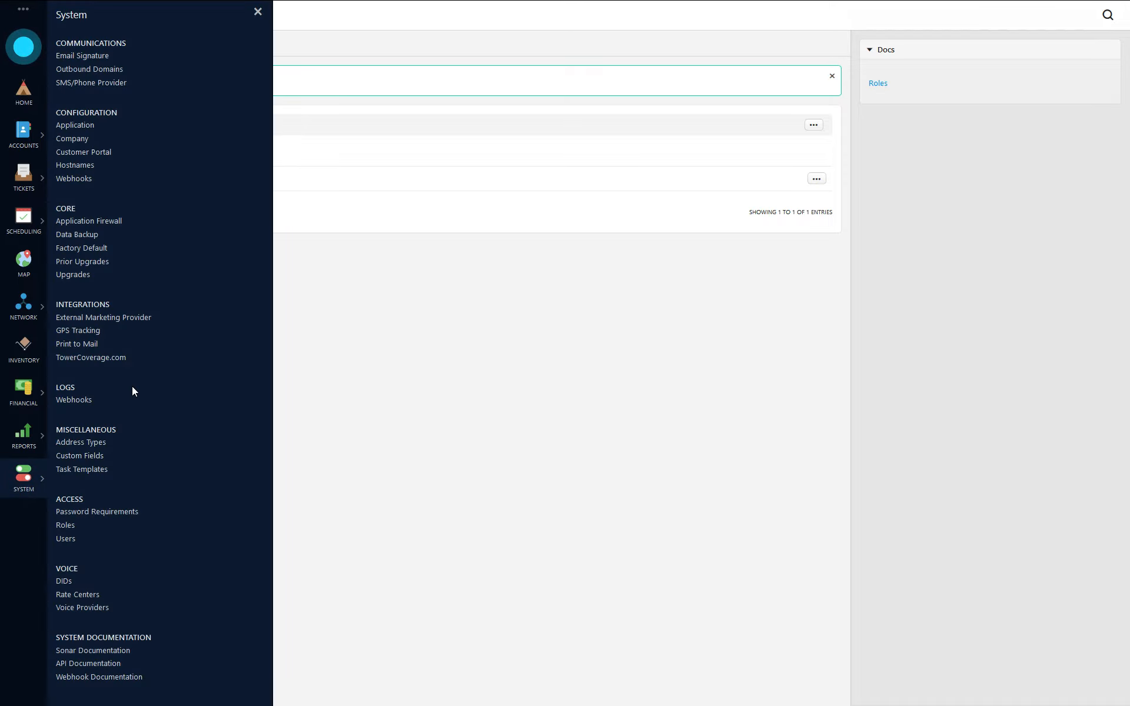
{"action": "left_click", "coordinate": [67, 540]}
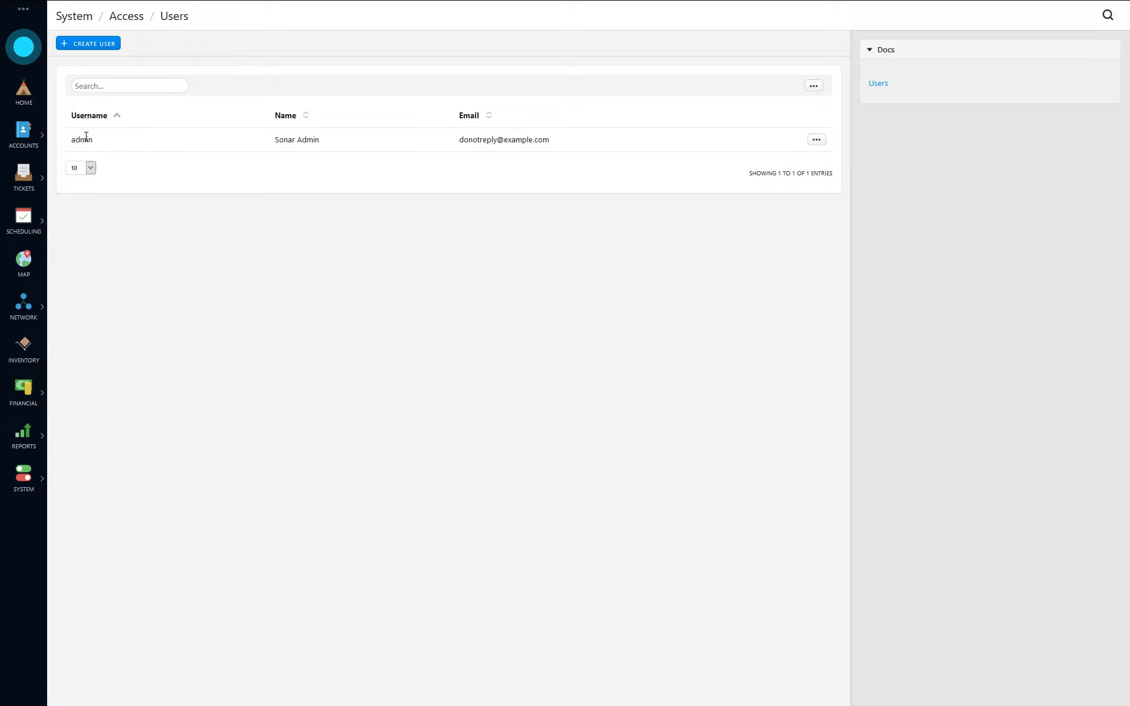
{"action": "left_click_drag", "start_coordinate": [613, 126], "coordinate": [620, 142]}
{"action": "left_click", "coordinate": [645, 266]}
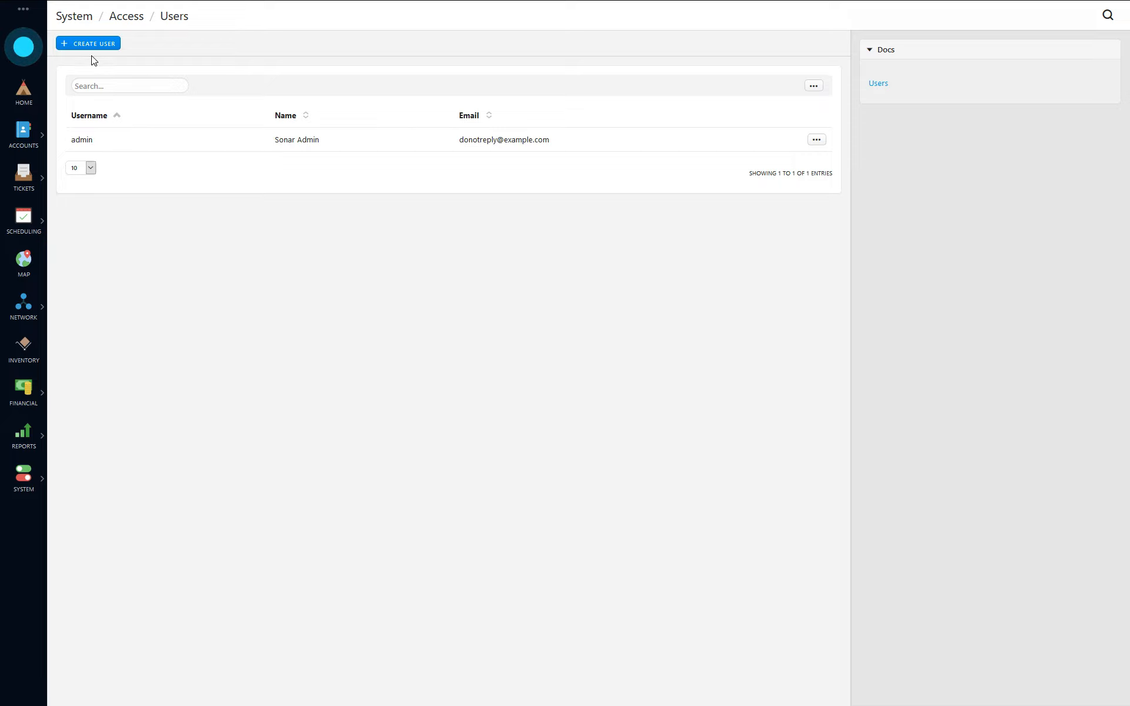
Step: Start a new user and enter the full name, first-name public name, username and e-mail address
{"action": "left_click", "coordinate": [89, 49]}
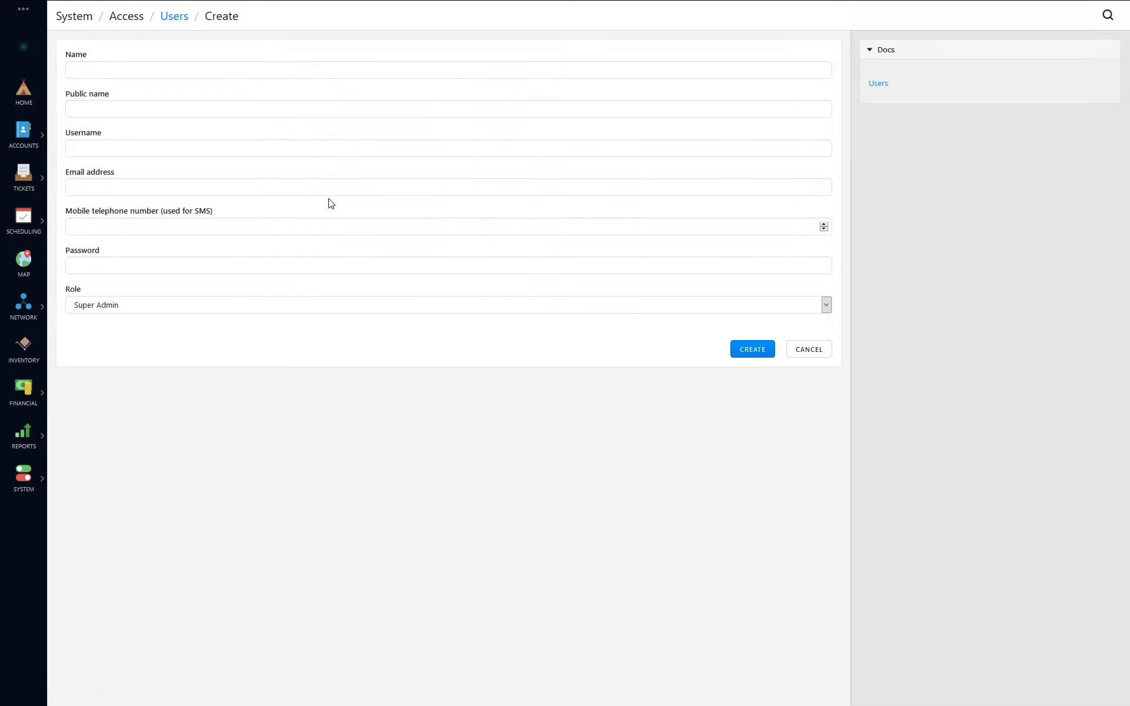
{"action": "left_click", "coordinate": [230, 65]}
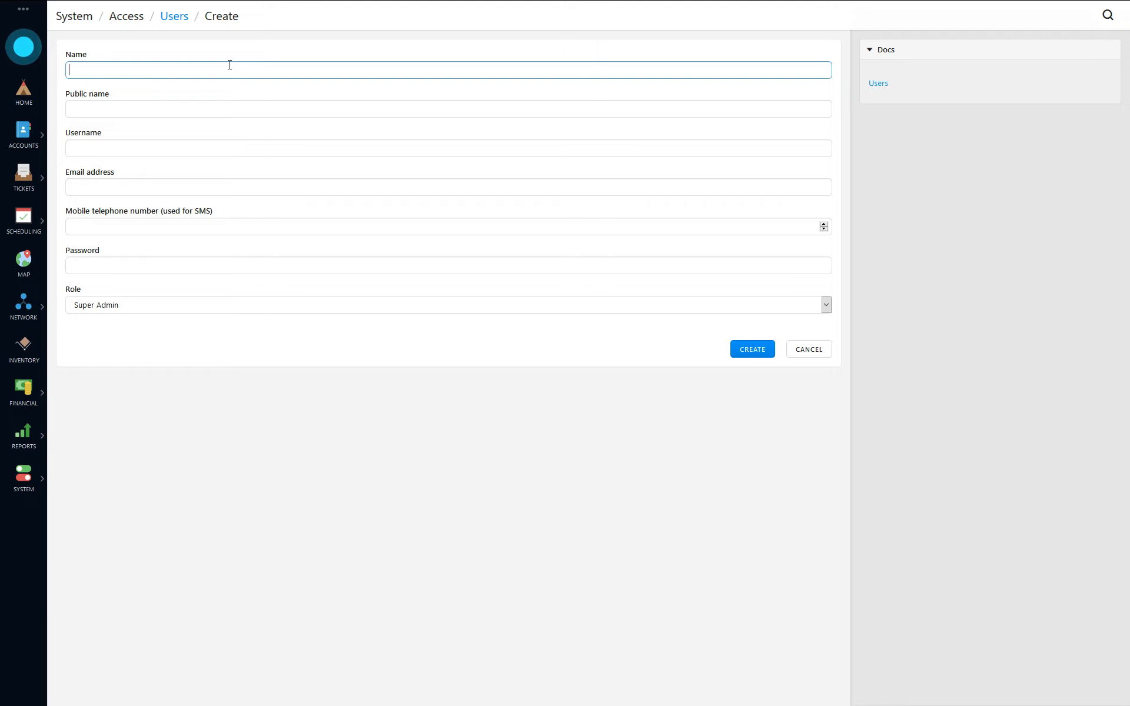
{"action": "type", "text": "John Doe"}
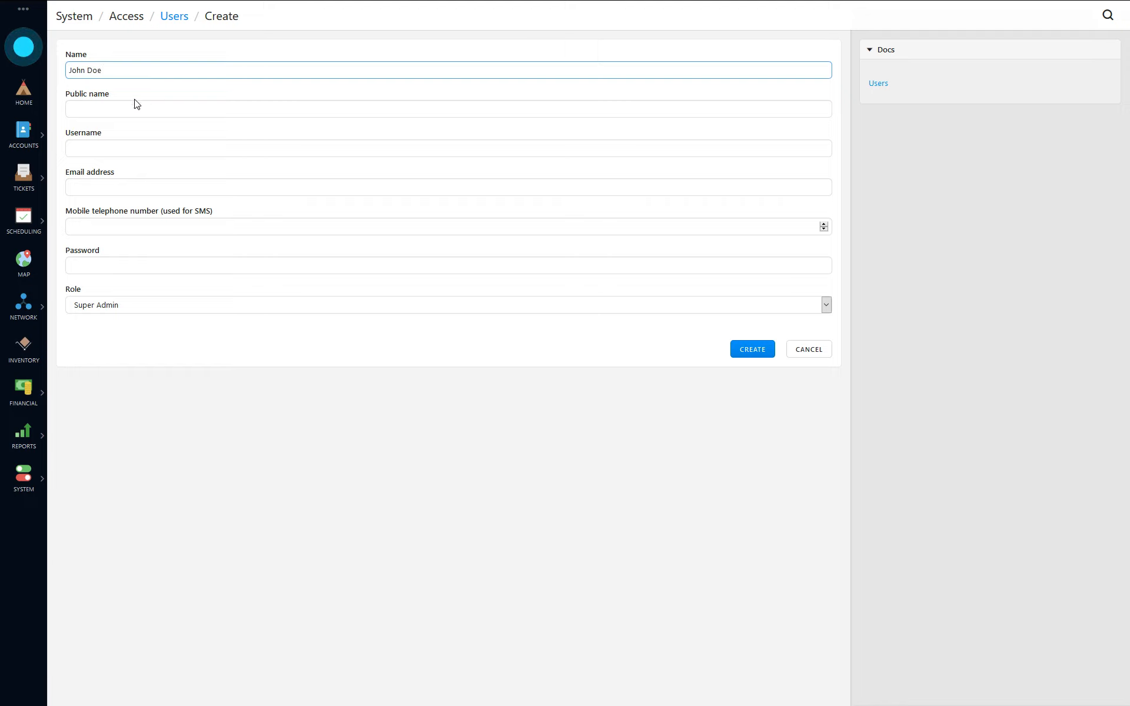
{"action": "left_click", "coordinate": [136, 106]}
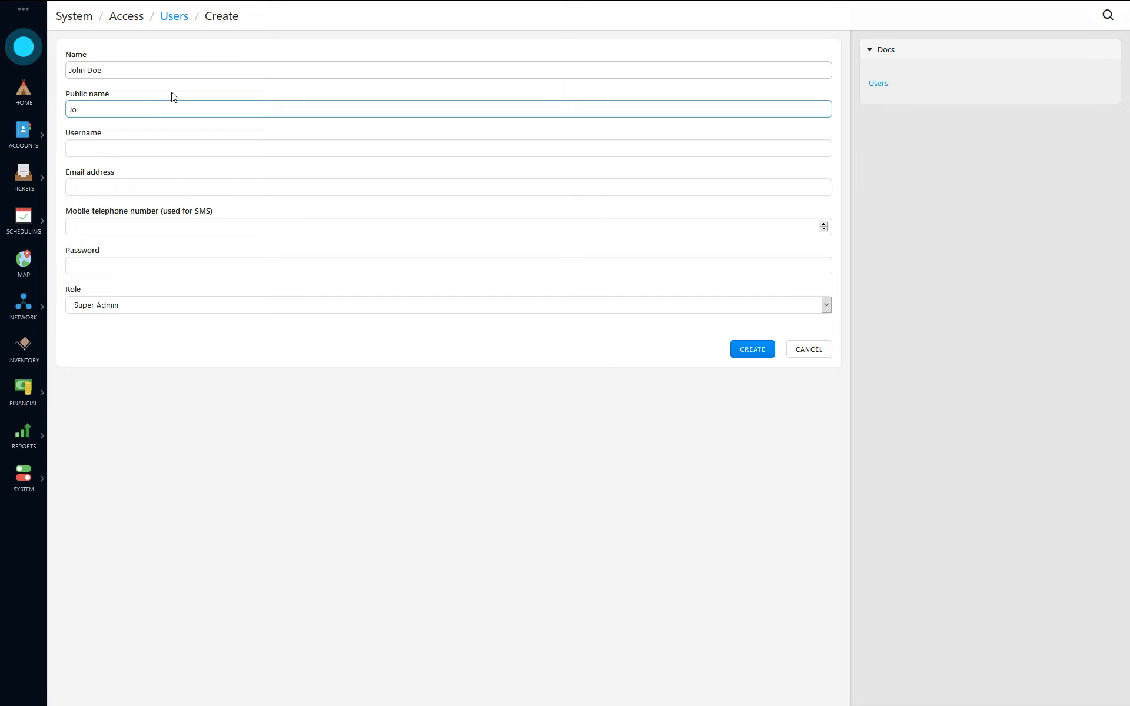
{"action": "type", "text": "hn D"}
{"action": "key", "text": "BackSpace"}
{"action": "key", "text": "BackSpace"}
{"action": "left_click", "coordinate": [149, 147]}
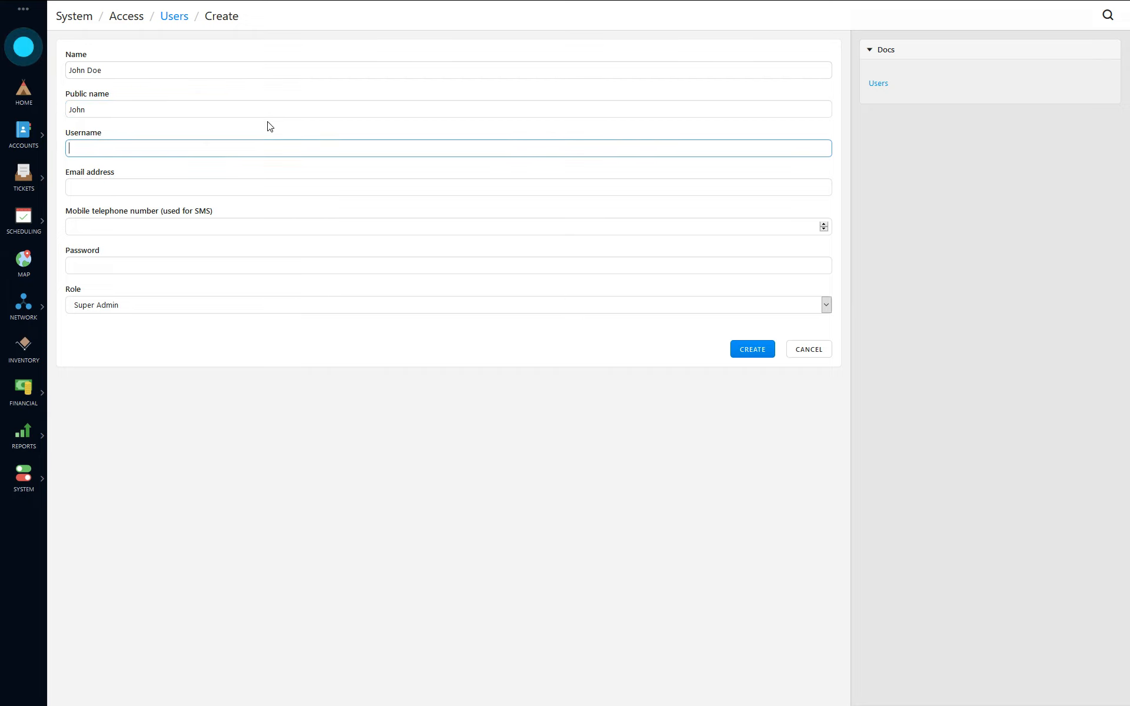
{"action": "type", "text": "john"}
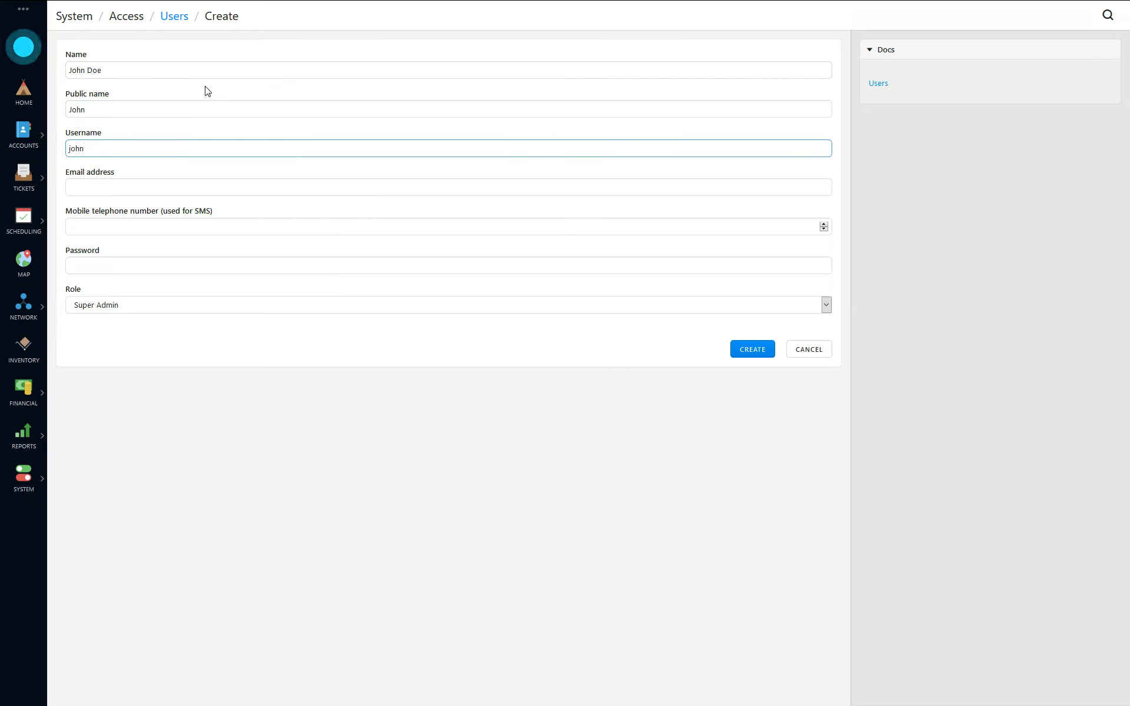
{"action": "left_click", "coordinate": [203, 183]}
{"action": "type", "text": "j"}
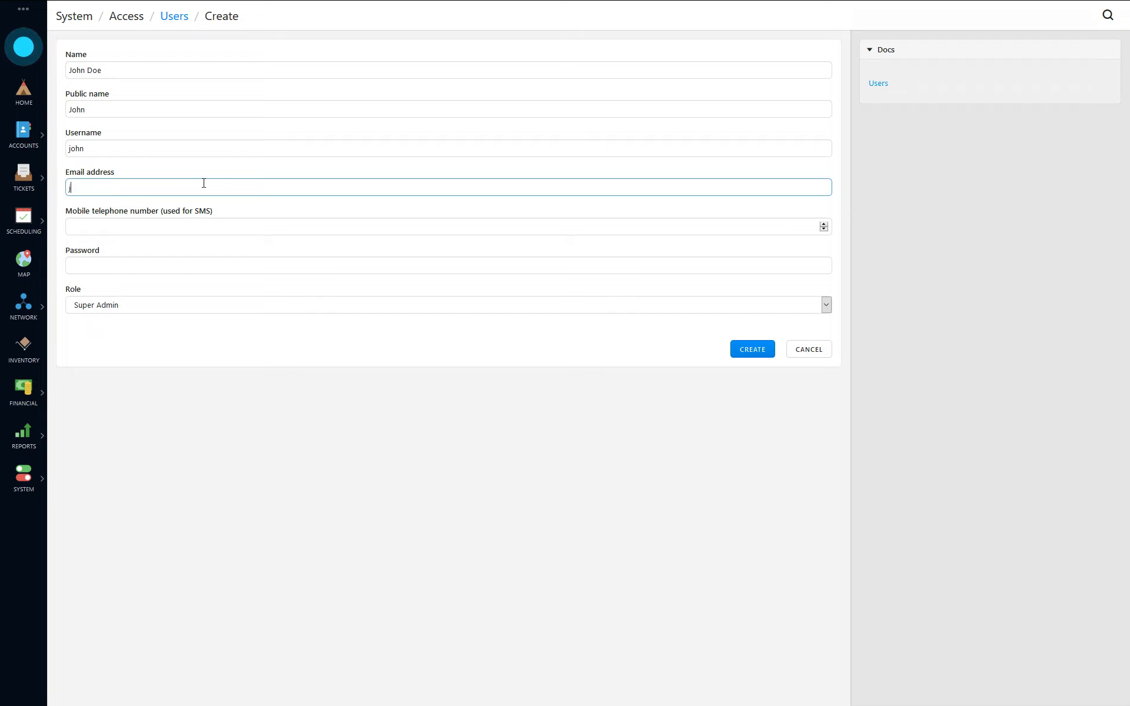
{"action": "type", "text": "ohn@example.com"}
{"action": "left_click", "coordinate": [305, 229]}
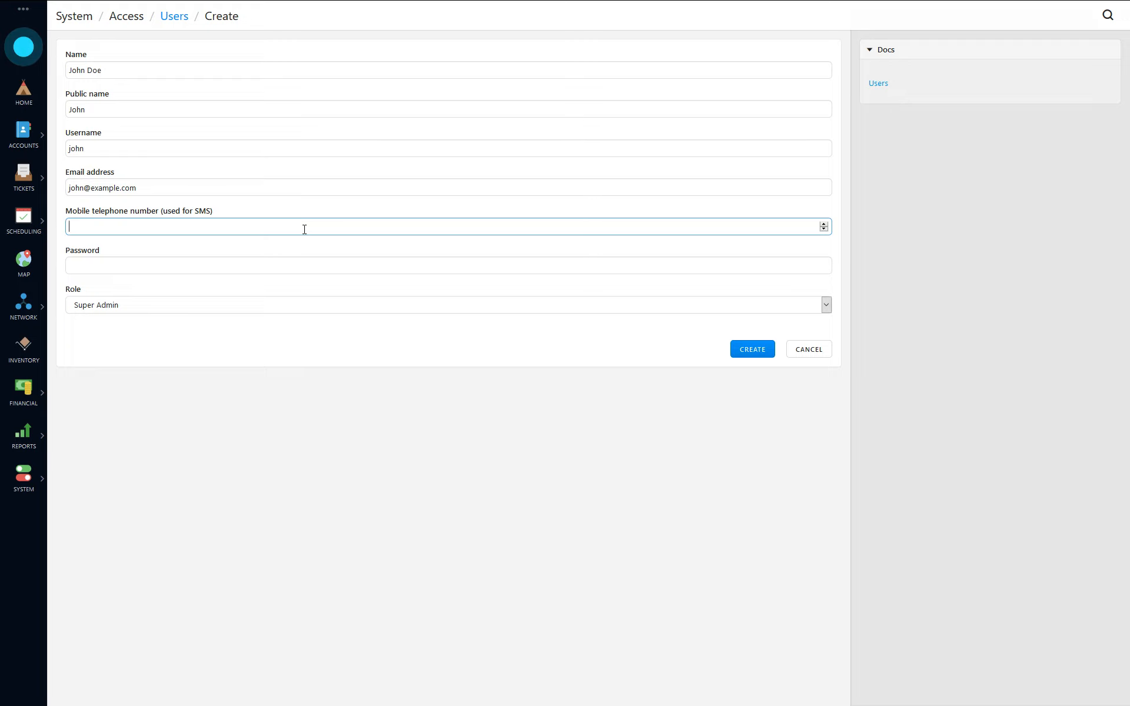
Step: Dismiss the notifications panel and return to the new user form
{"action": "left_click", "coordinate": [32, 52]}
{"action": "left_click", "coordinate": [100, 57]}
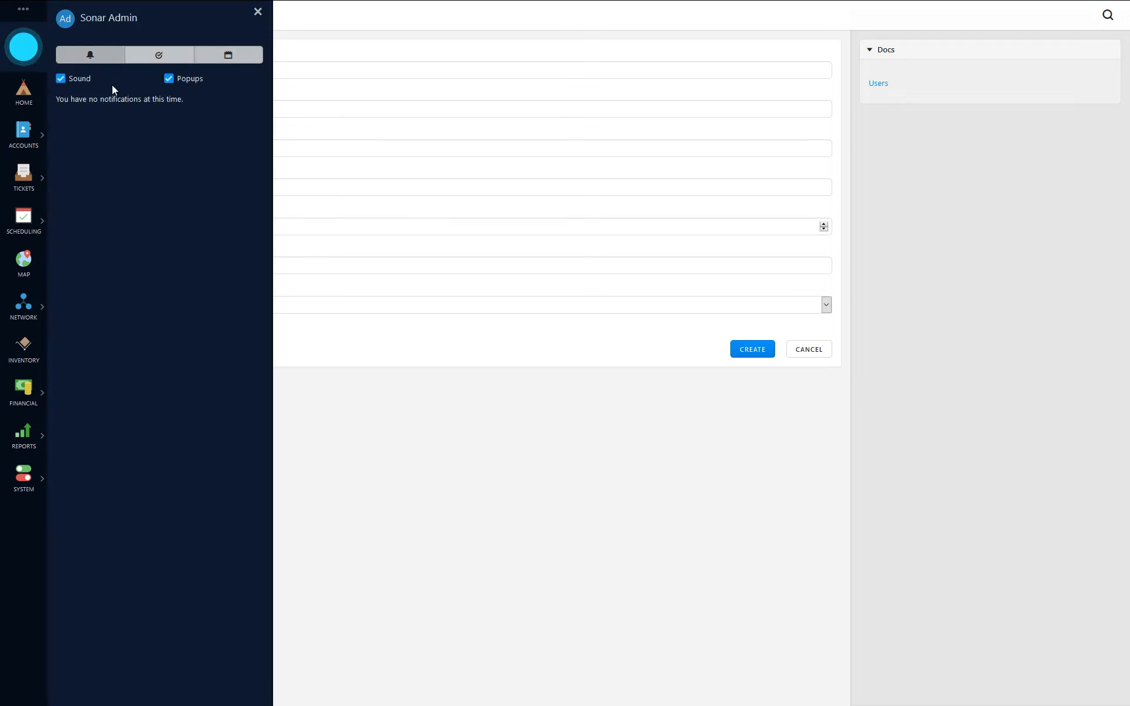
{"action": "left_click", "coordinate": [257, 13]}
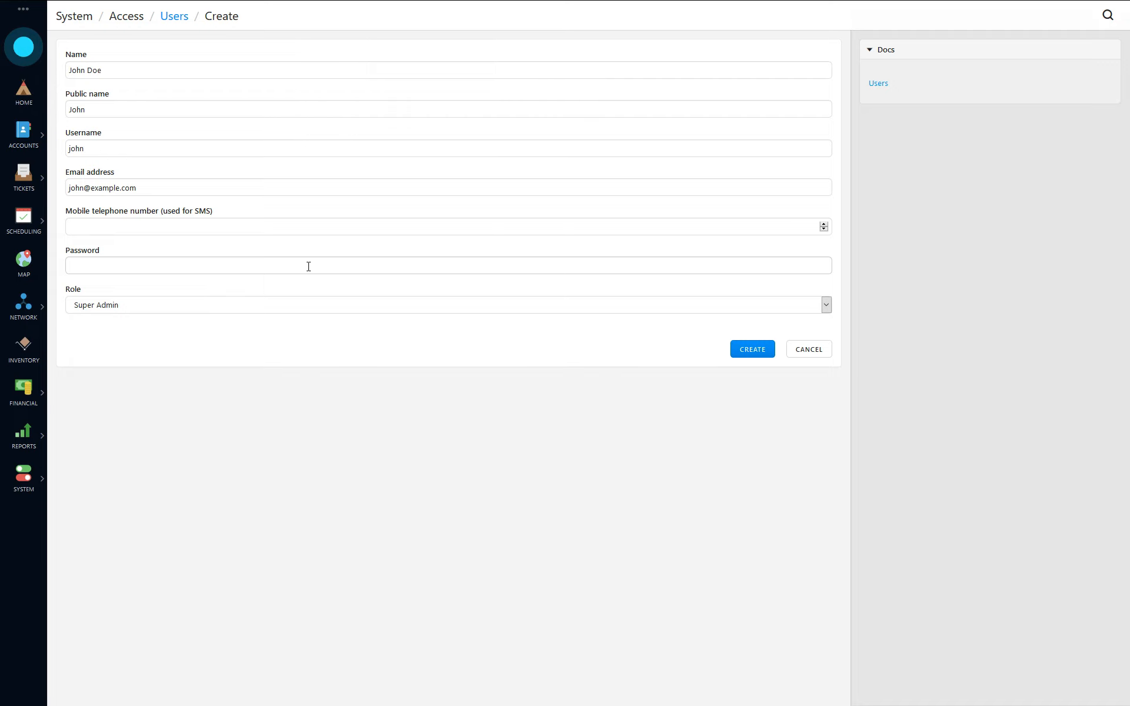
{"action": "left_click", "coordinate": [246, 233]}
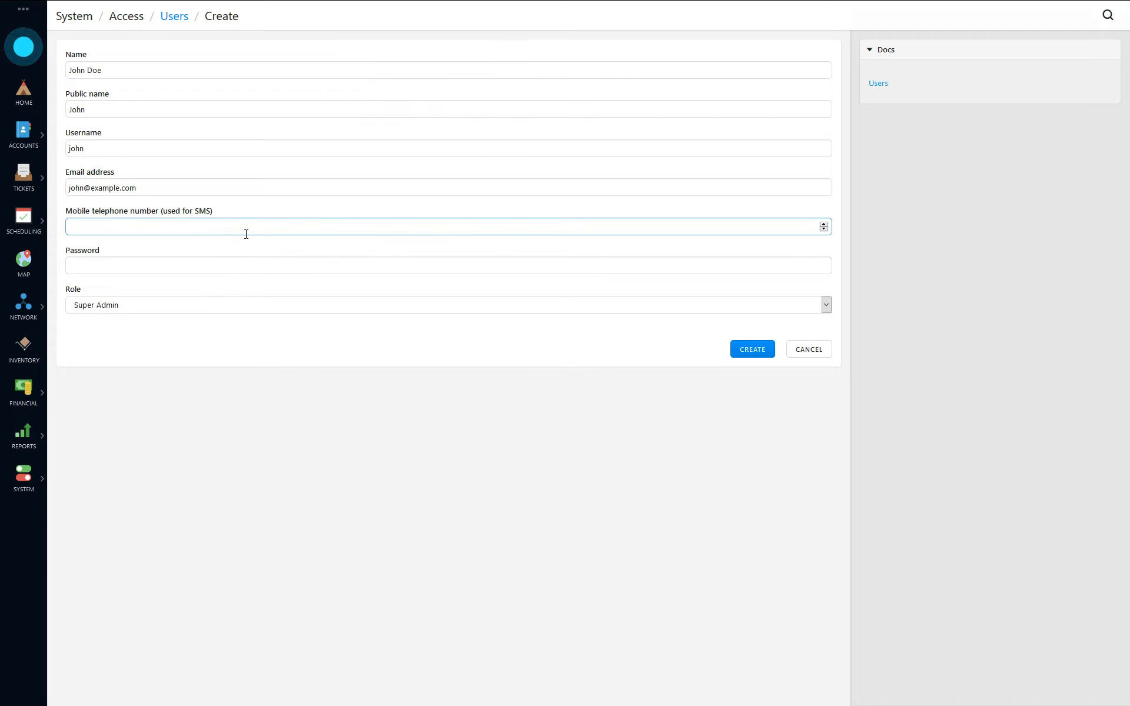
Step: Set the user's password, assign the Customer Support role and create the account
{"action": "left_click", "coordinate": [122, 270]}
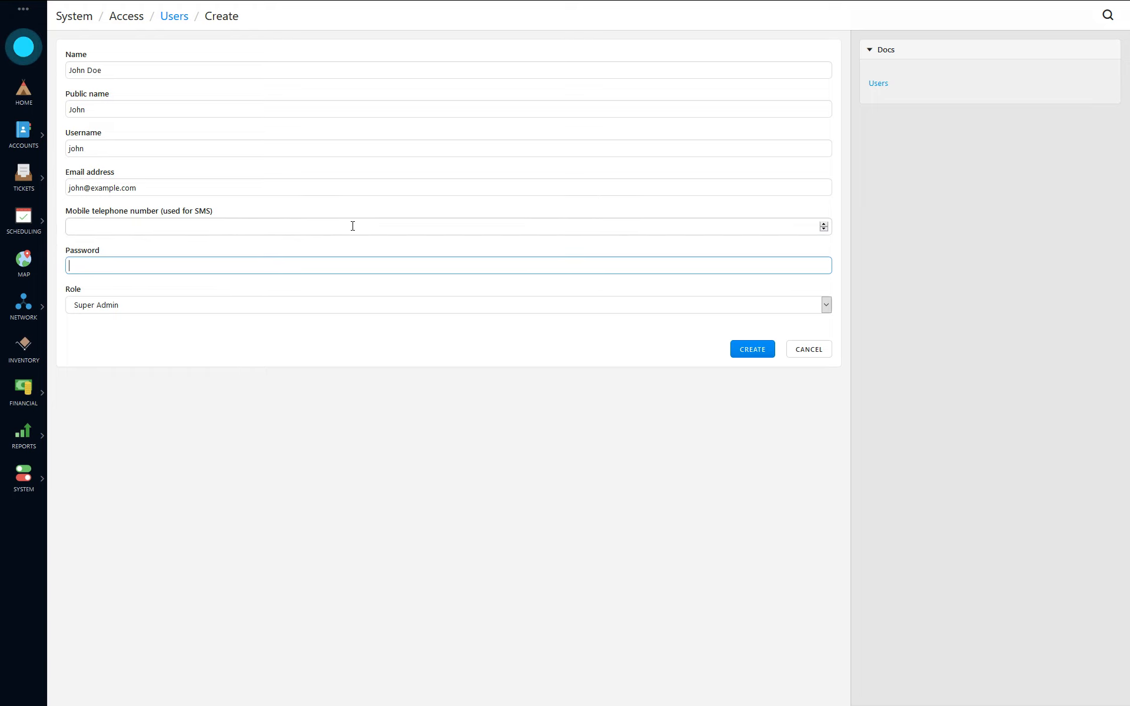
{"action": "type", "text": "•••••••"}
{"action": "left_click", "coordinate": [124, 305]}
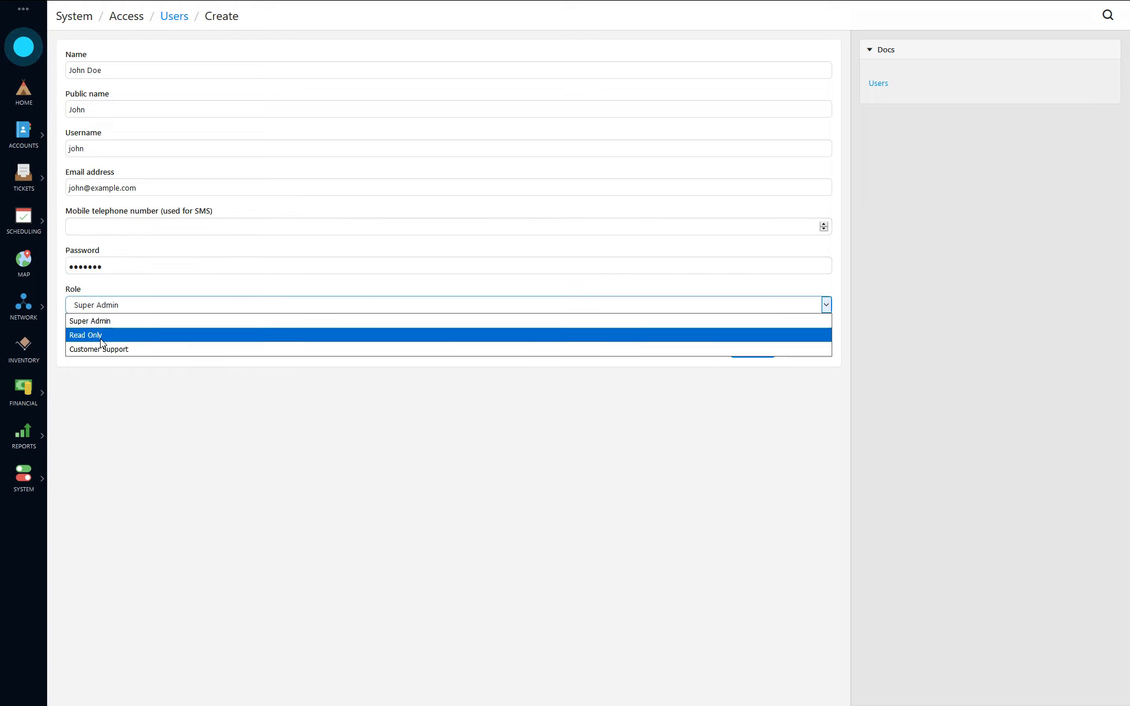
{"action": "left_click", "coordinate": [100, 335]}
{"action": "left_click", "coordinate": [147, 306]}
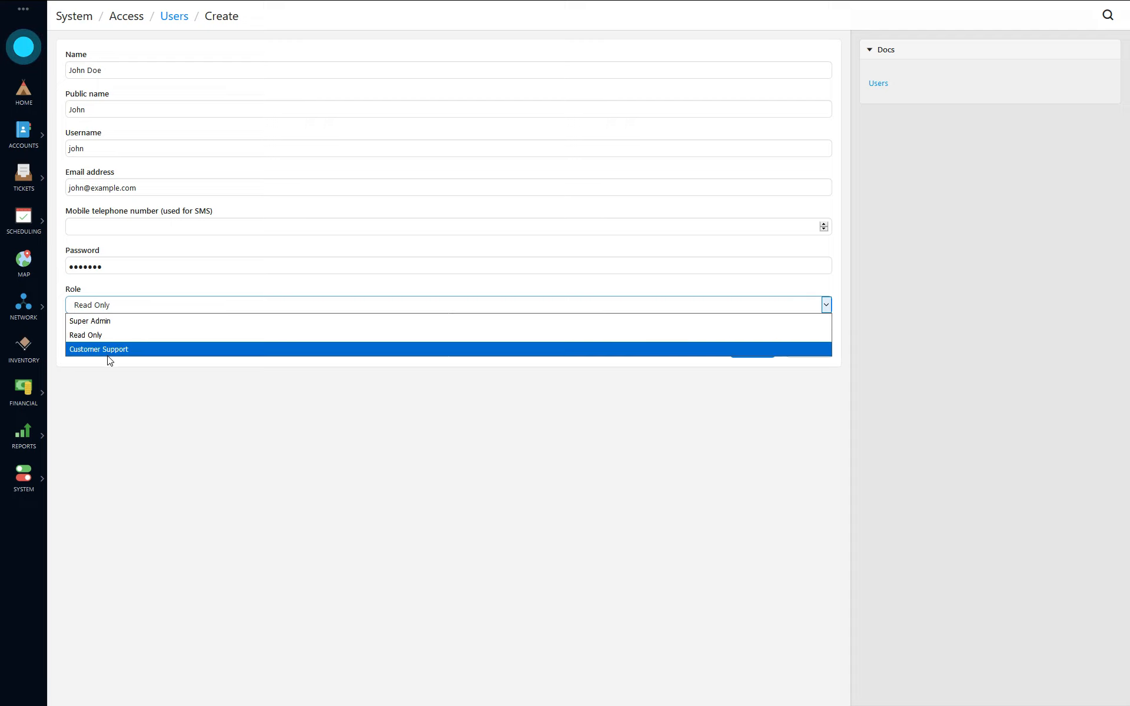
{"action": "left_click", "coordinate": [107, 350]}
{"action": "left_click", "coordinate": [146, 266]}
{"action": "type", "text": "•"}
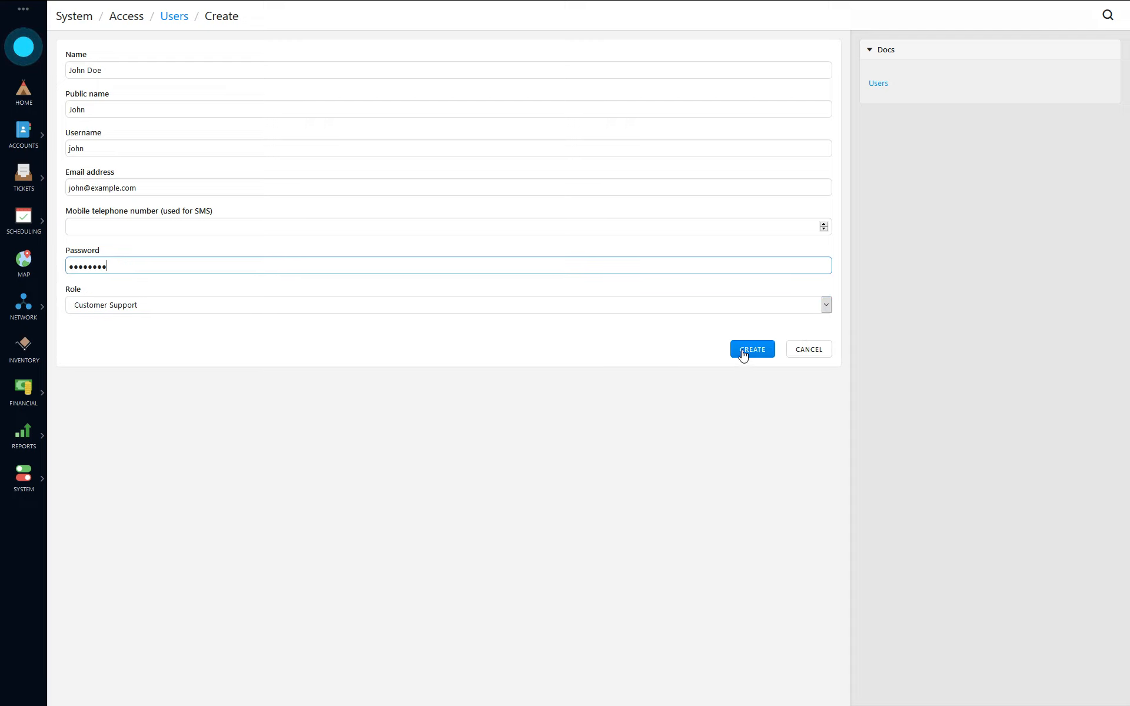
{"action": "left_click", "coordinate": [744, 352]}
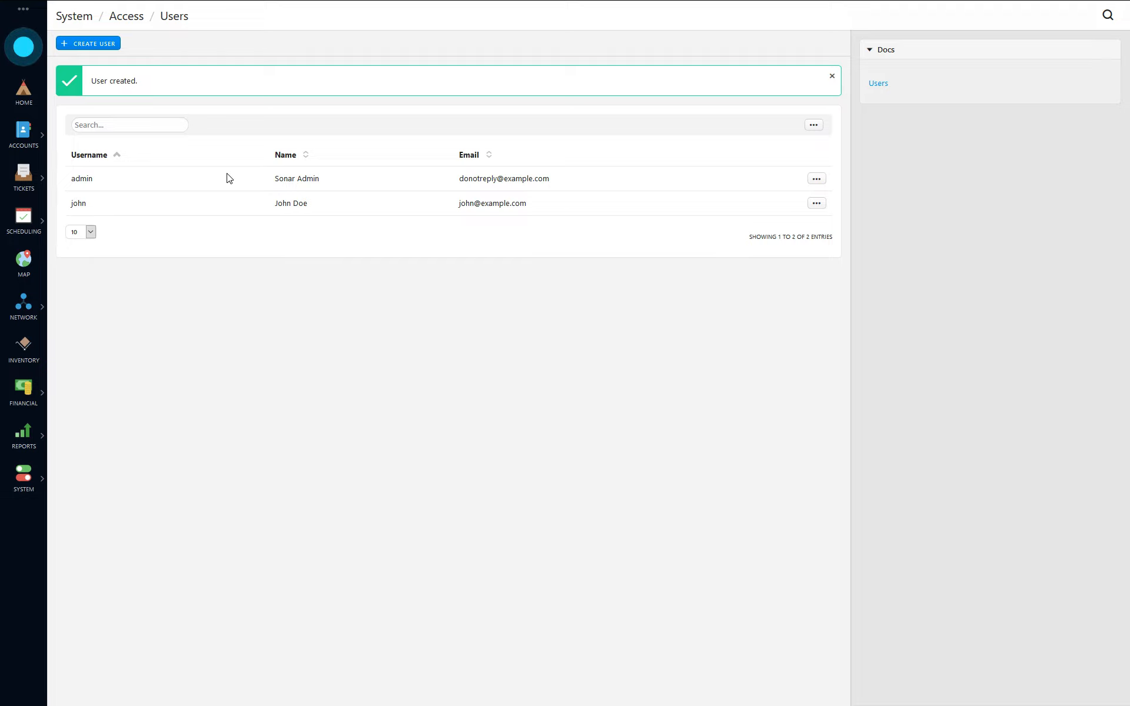
Step: Open Access > Password Requirements and raise the minimum length to 10
{"action": "left_click", "coordinate": [37, 475]}
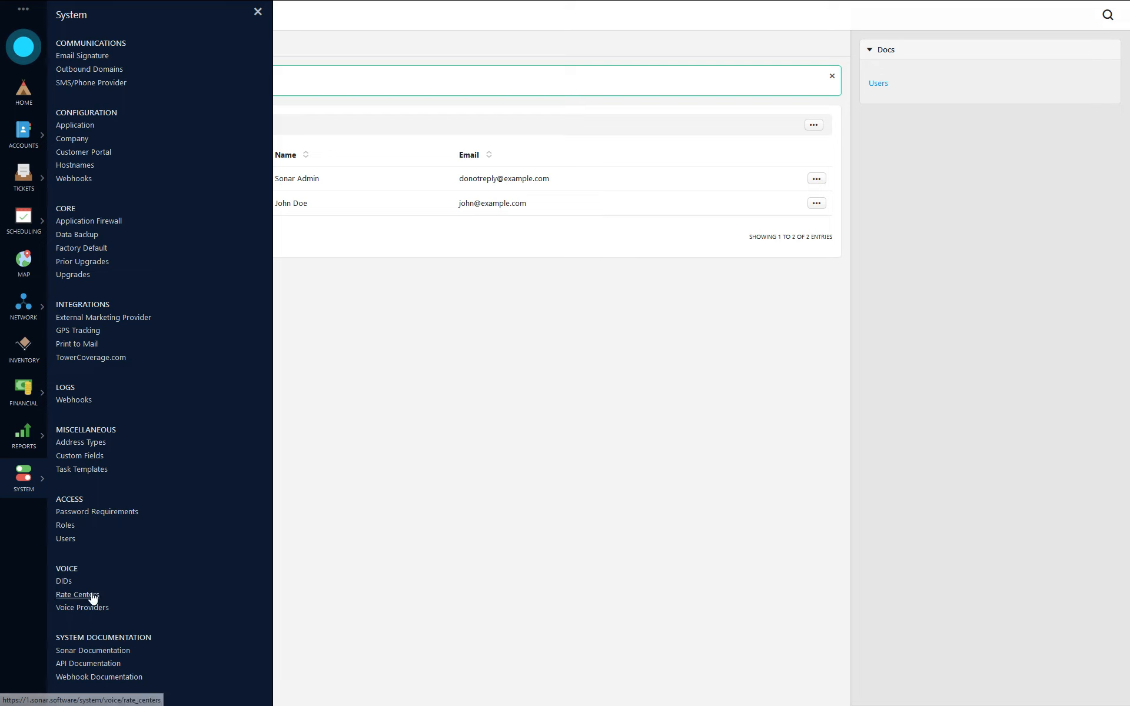
{"action": "left_click", "coordinate": [93, 512]}
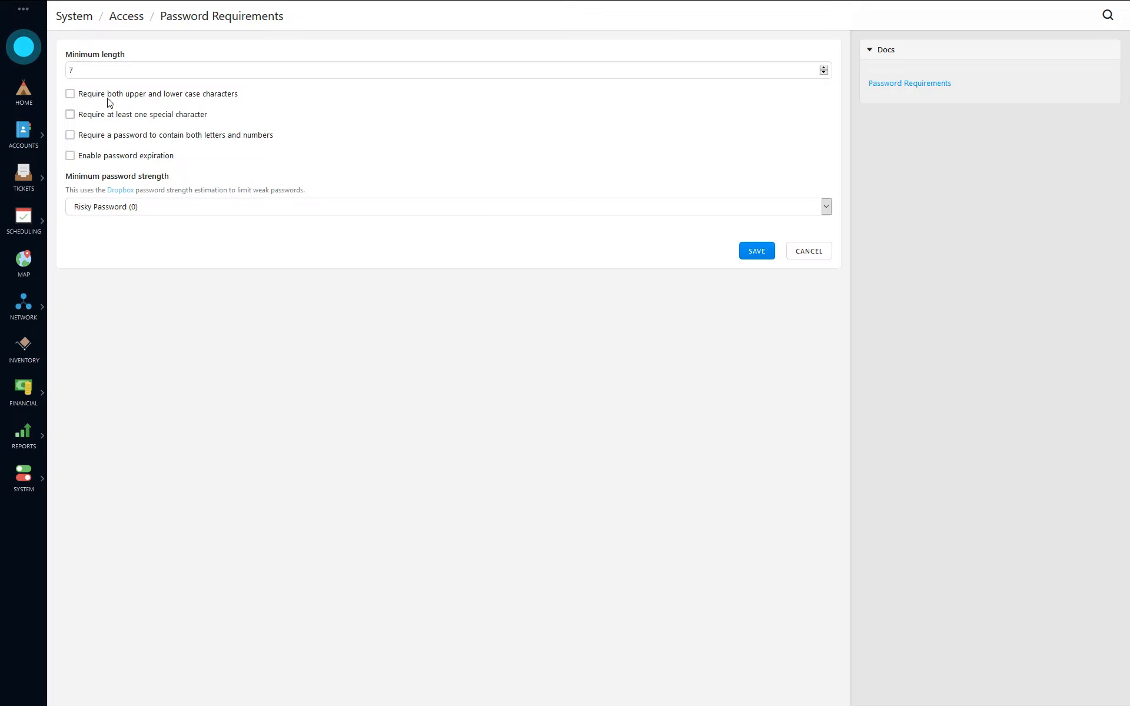
{"action": "left_click", "coordinate": [80, 74]}
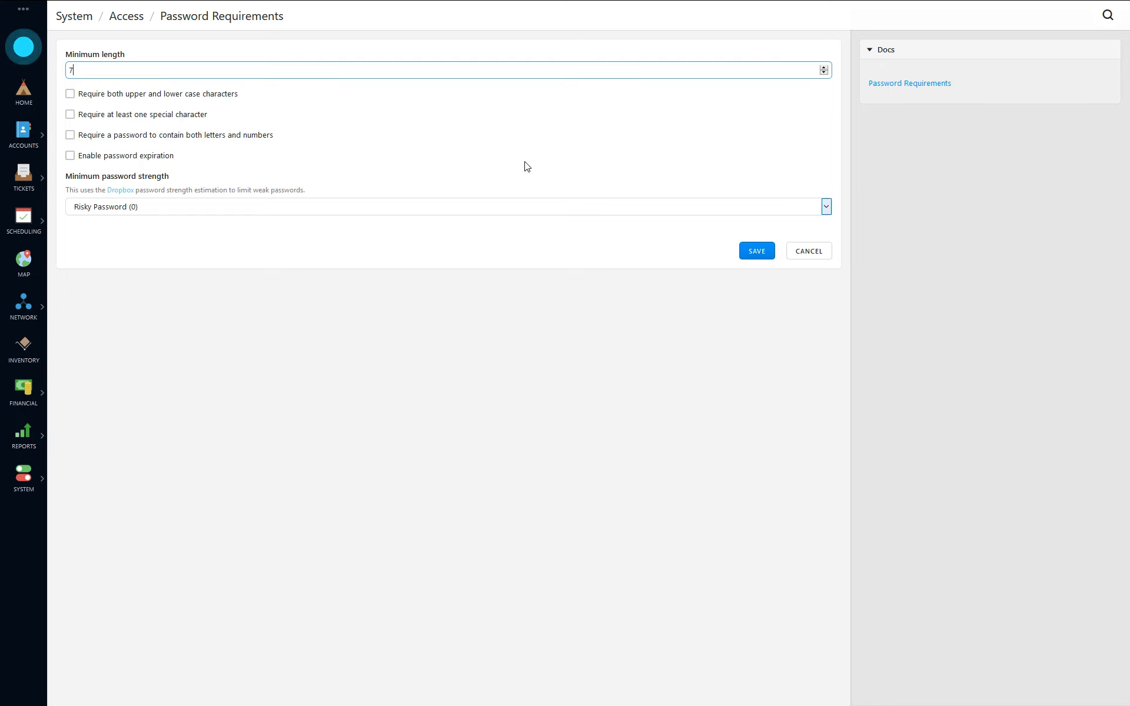
{"action": "key", "text": "Up"}
{"action": "key", "text": "Up"}
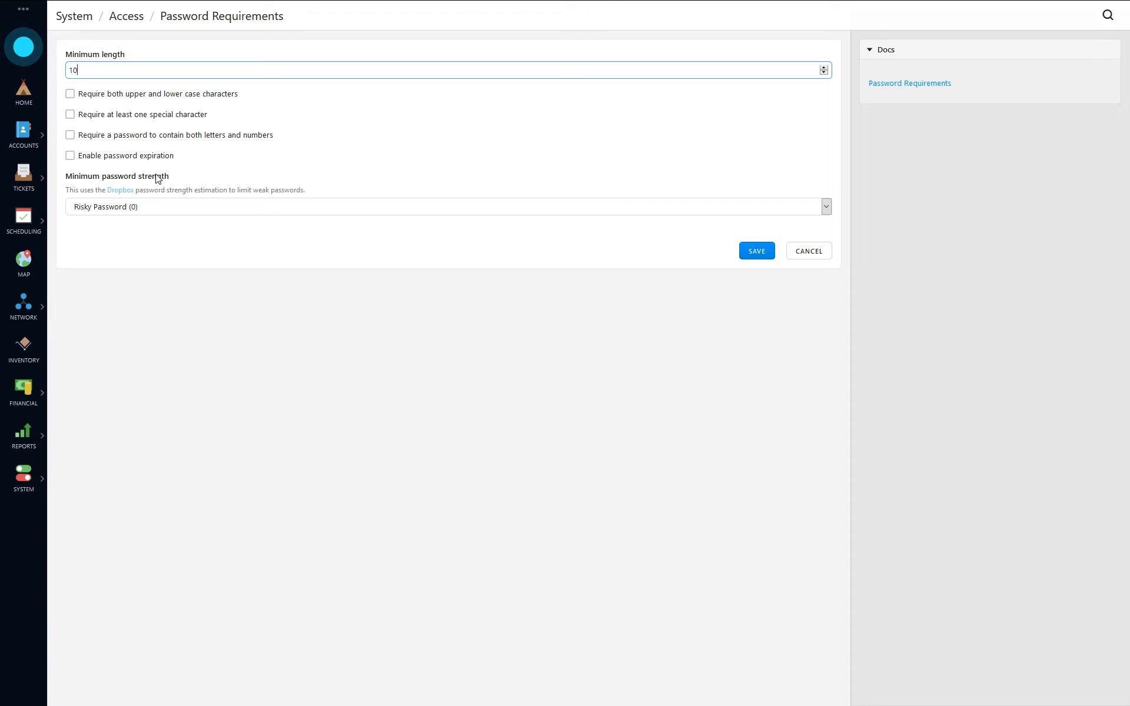
{"action": "left_click", "coordinate": [160, 213]}
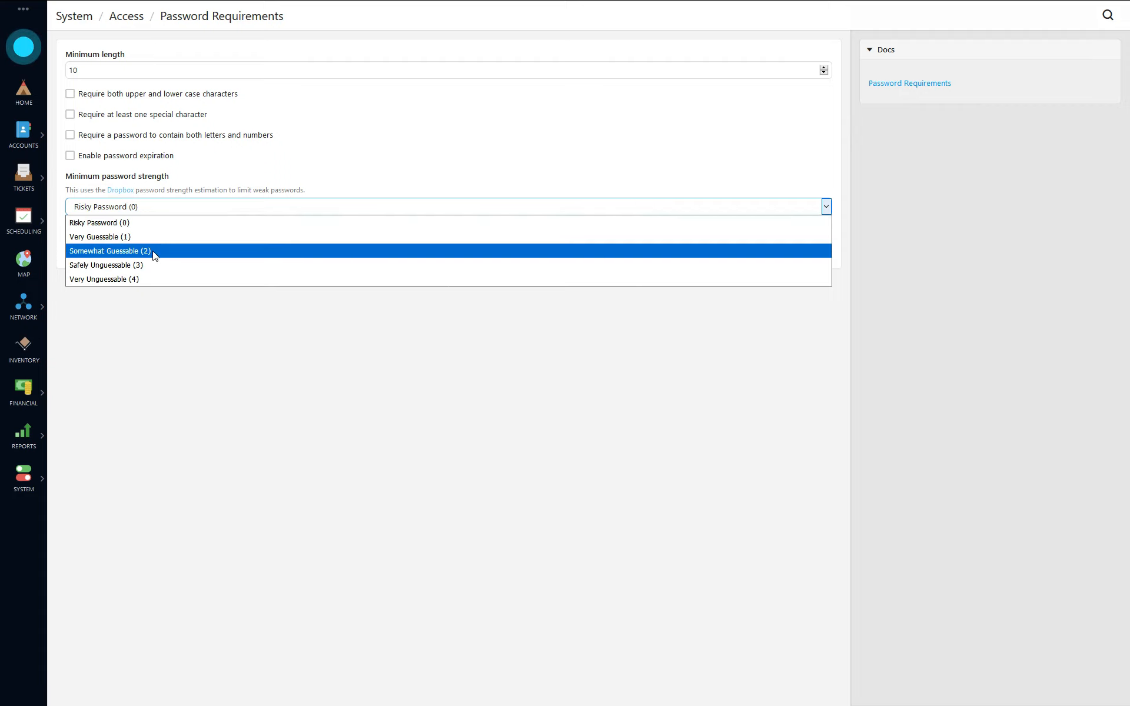
Step: Require both upper and lower case letters and a special character in passwords
{"action": "left_click", "coordinate": [134, 112]}
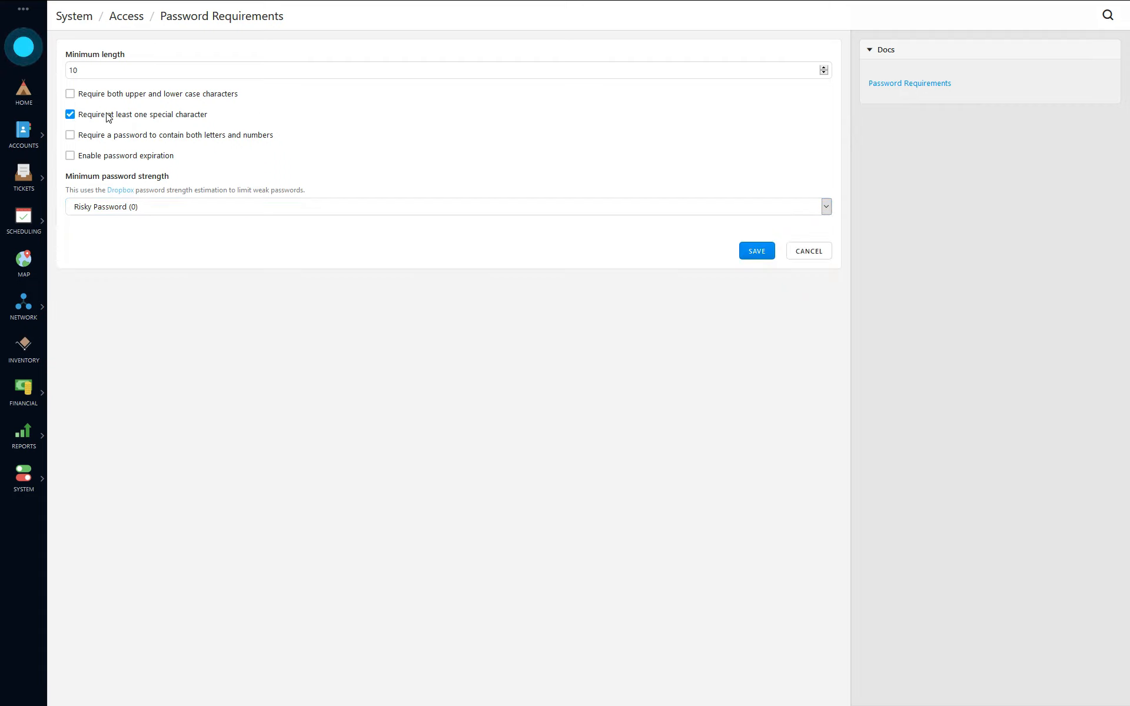
{"action": "left_click", "coordinate": [108, 116]}
{"action": "left_click", "coordinate": [114, 98]}
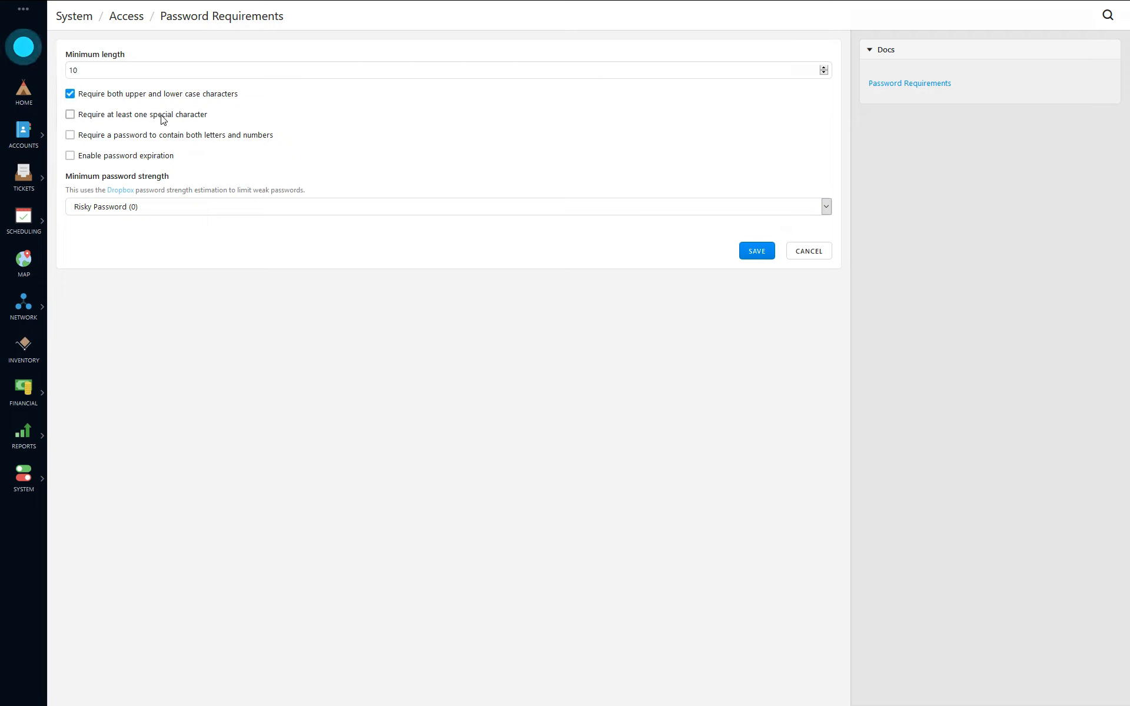
{"action": "left_click", "coordinate": [158, 117]}
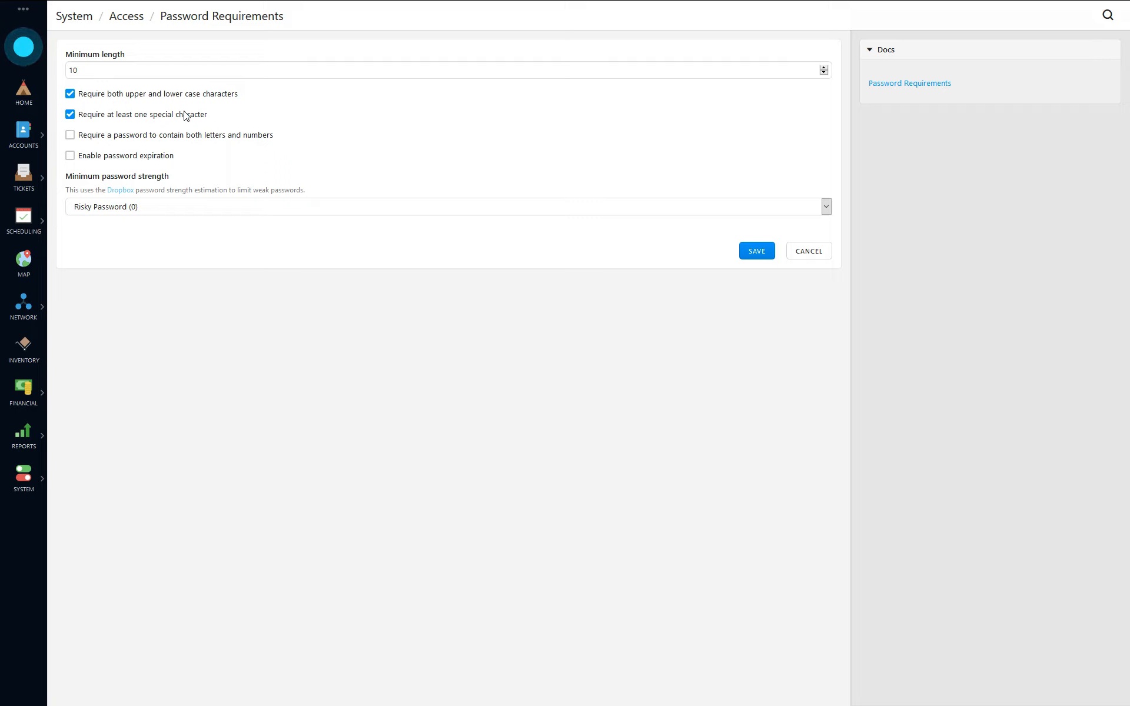
Step: Set minimum strength to Safely Unguessable (3) and re-enter the minimum password length
{"action": "left_click", "coordinate": [194, 207]}
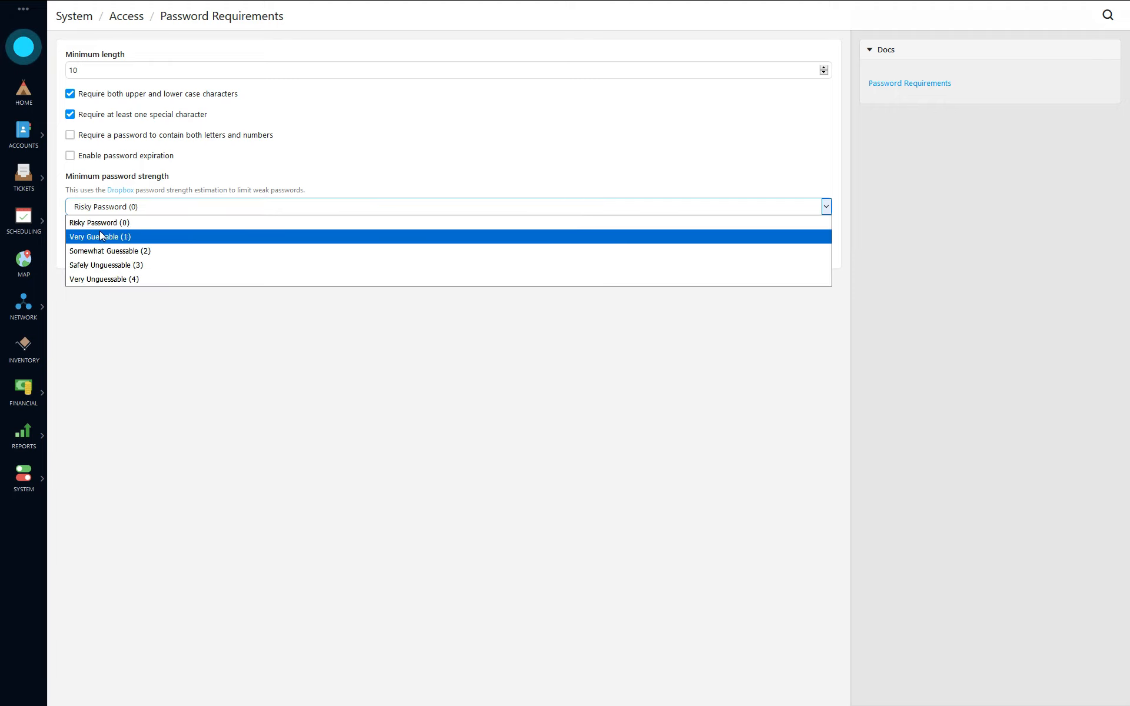
{"action": "left_click", "coordinate": [123, 266]}
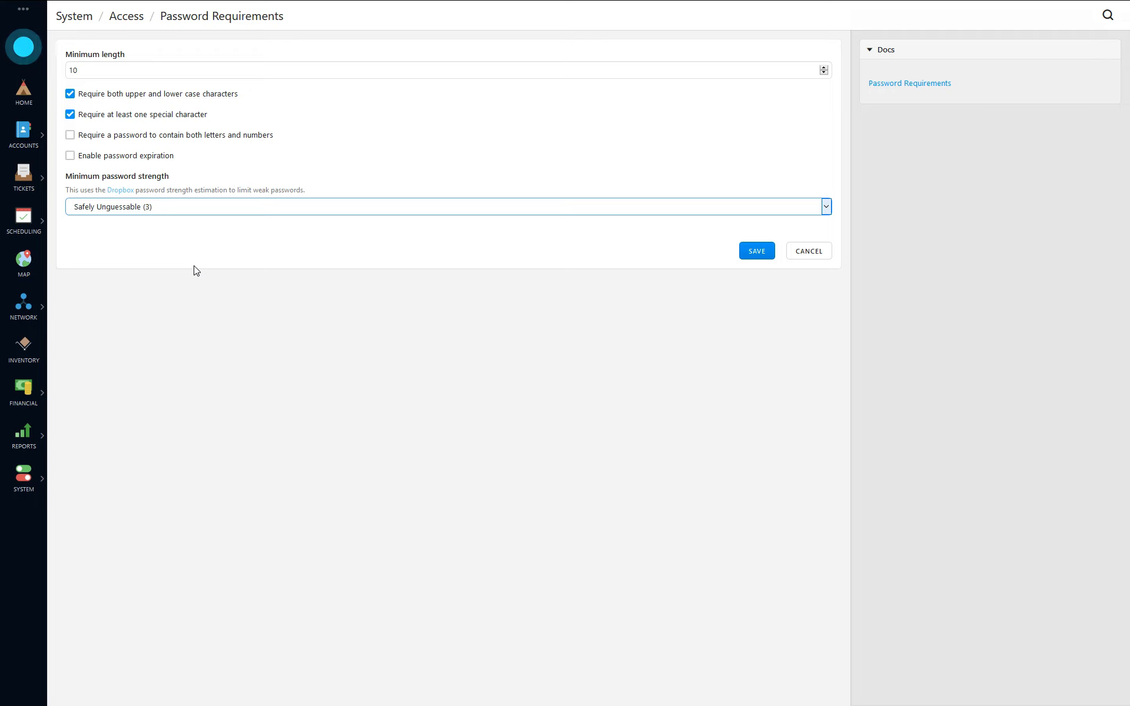
{"action": "double_click", "coordinate": [135, 74]}
{"action": "type", "text": "8"}
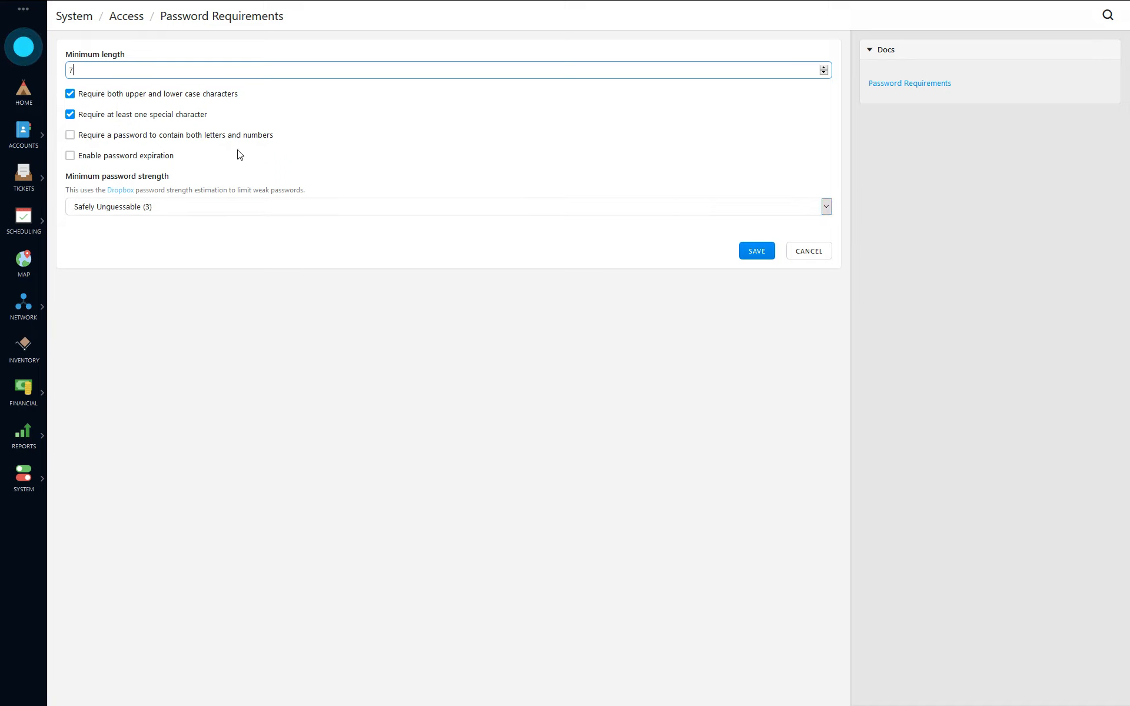
Step: Save the stricter password requirements and read the Password Requirements documentation in the Docs sidebar
{"action": "left_click", "coordinate": [765, 253]}
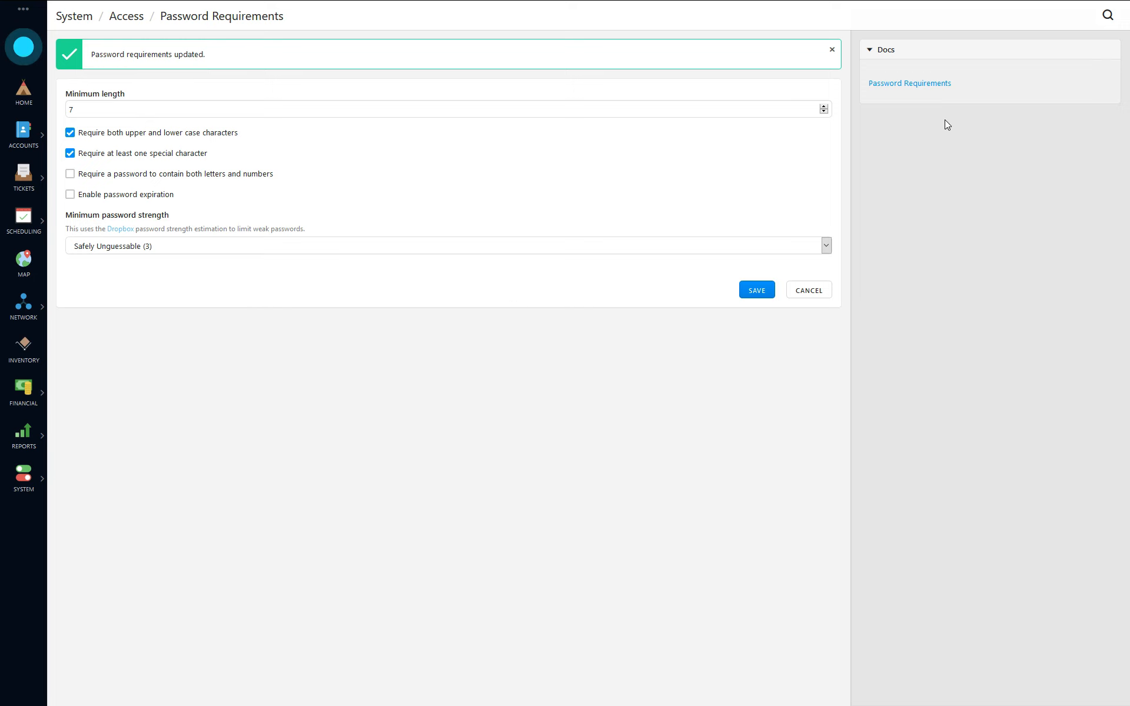
{"action": "left_click", "coordinate": [900, 94]}
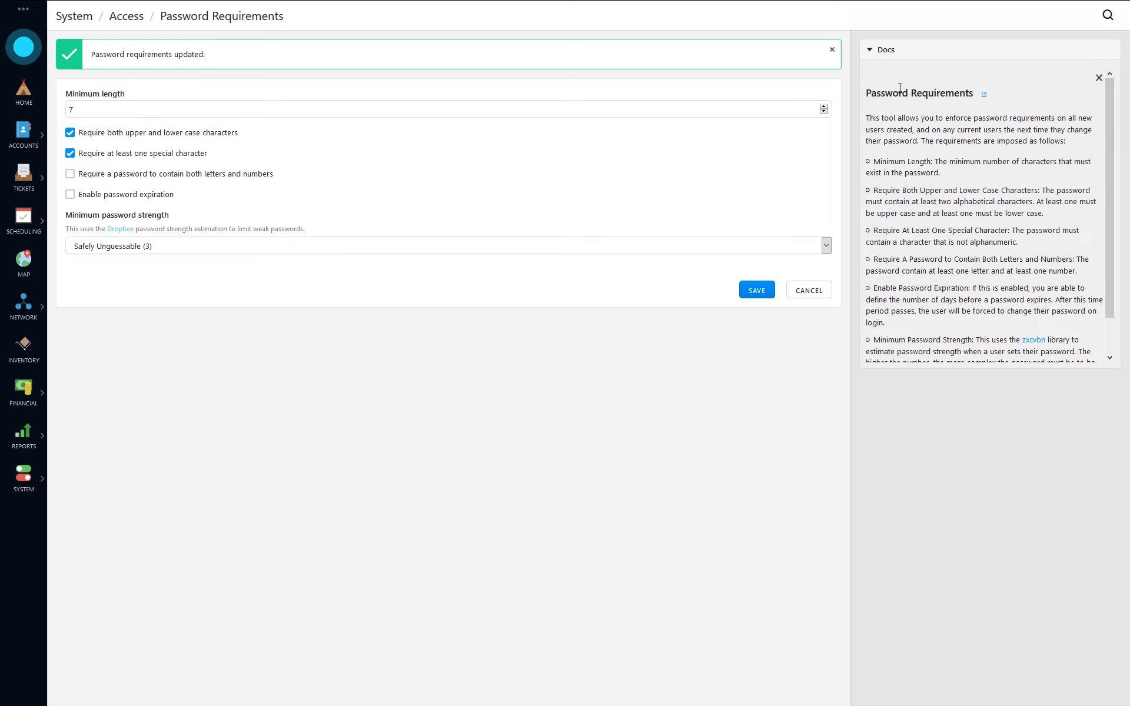
{"action": "scroll", "coordinate": [945, 177], "scroll_direction": "down", "scroll_amount": 2}
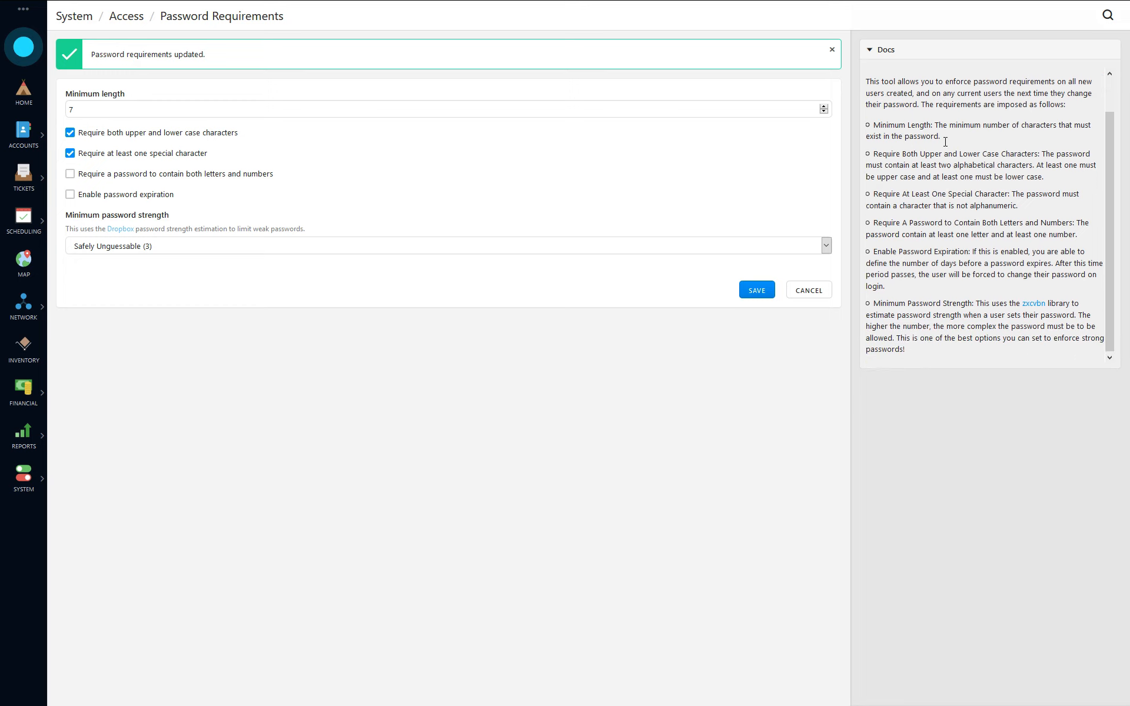
{"action": "scroll", "coordinate": [965, 303], "scroll_direction": "up", "scroll_amount": 2}
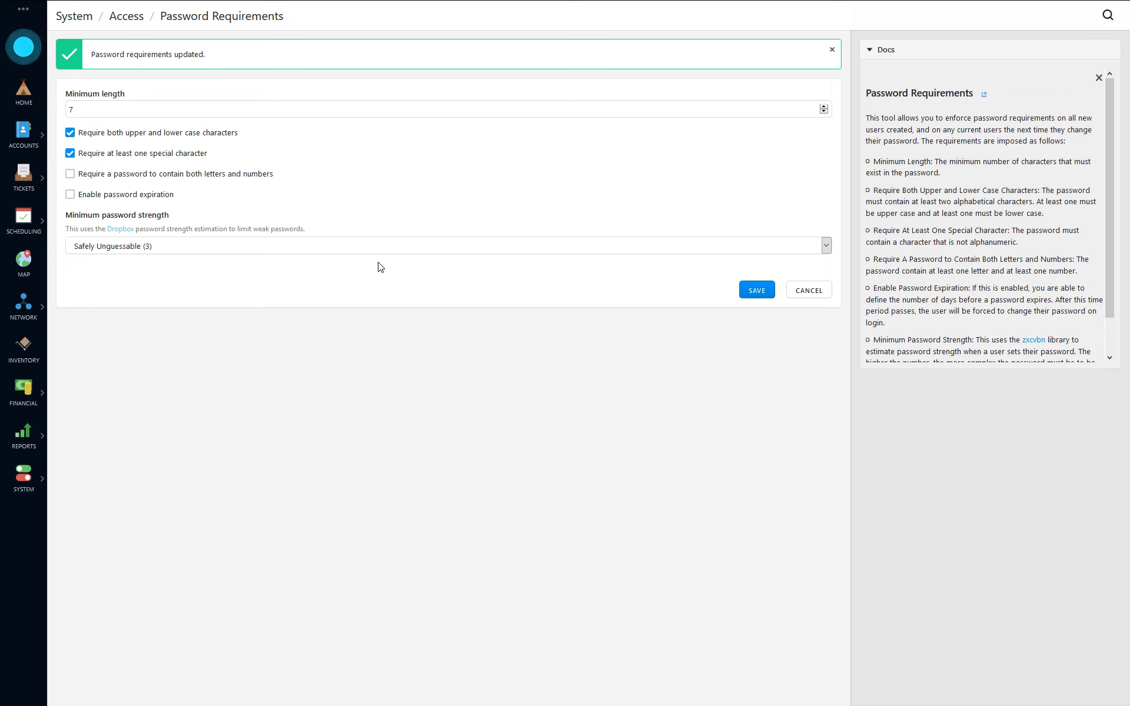